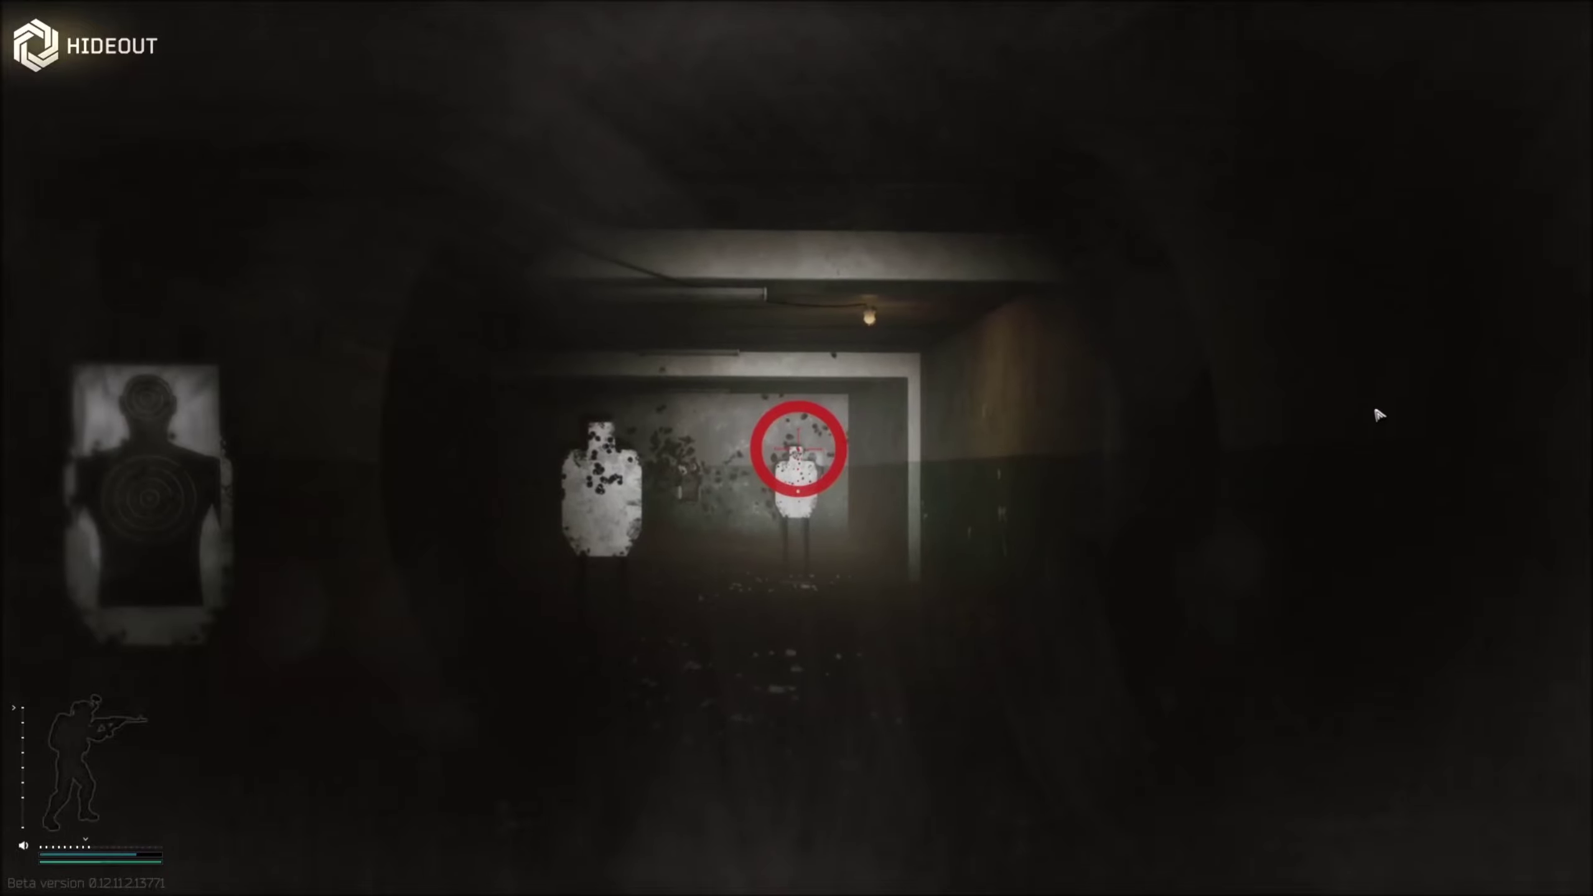
# Step: Aim down sights at the far right target and fire a first shot
pyautogui.rightClick(1378, 415)
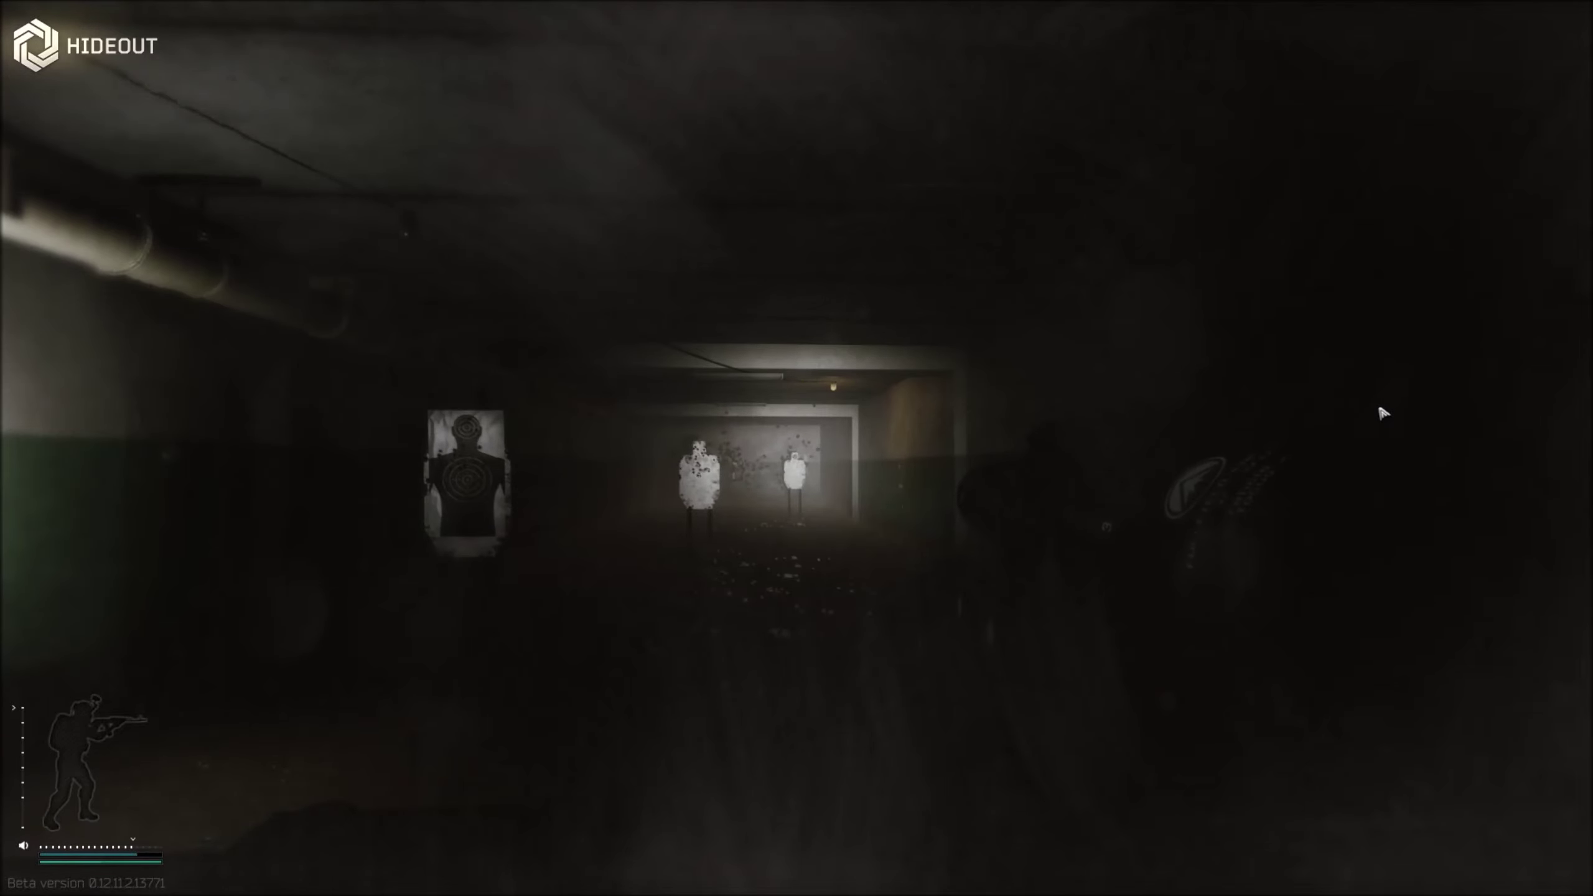
pyautogui.rightClick(1382, 412)
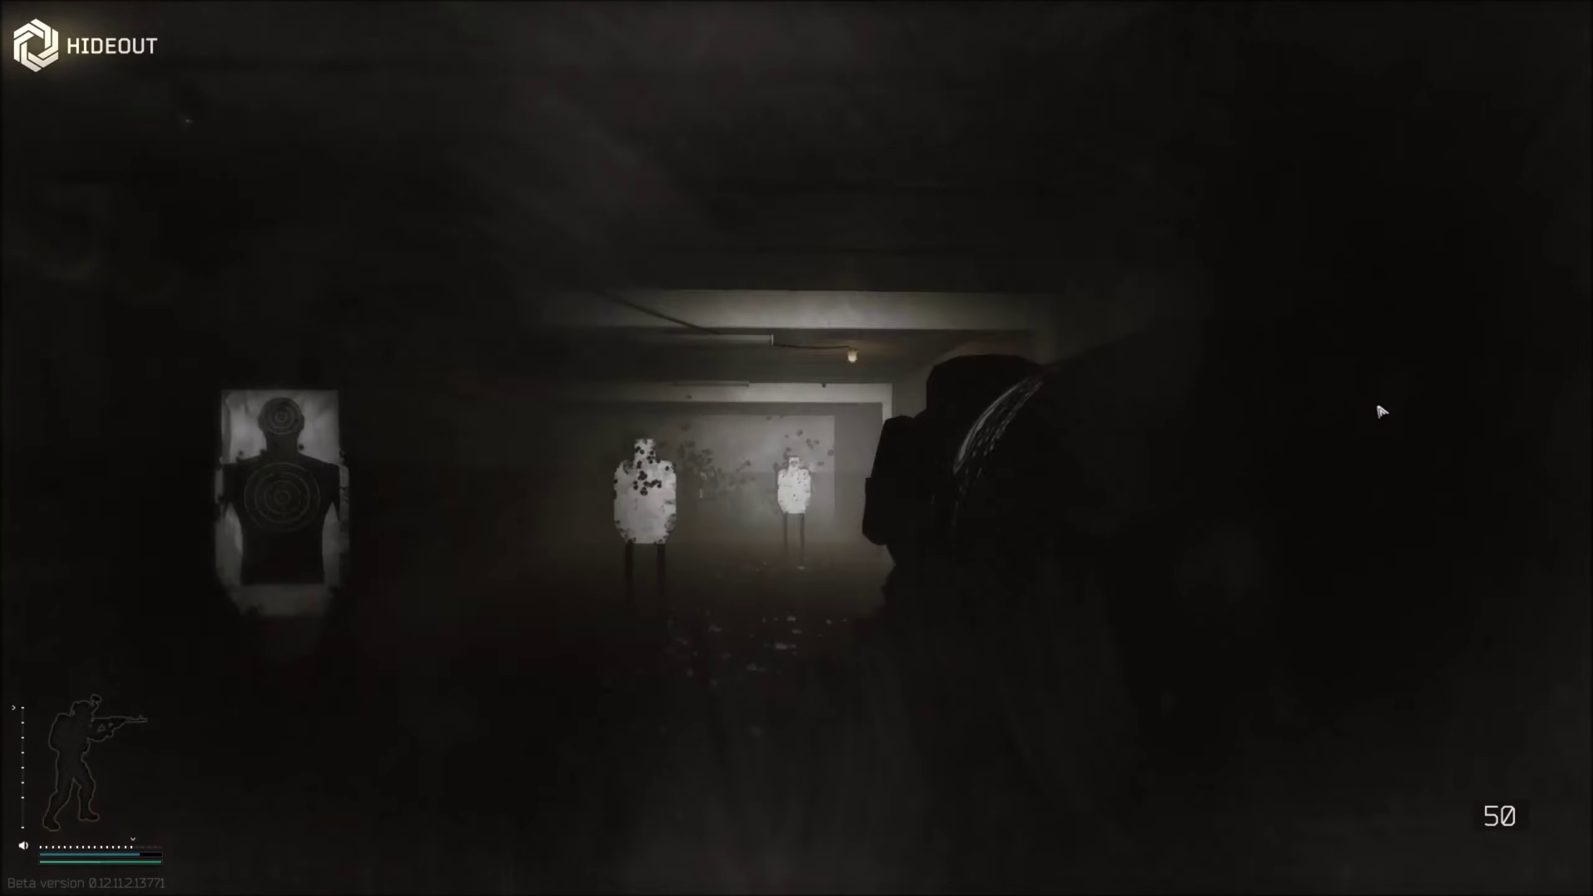
pyautogui.rightClick(1382, 412)
pyautogui.click(1379, 416)
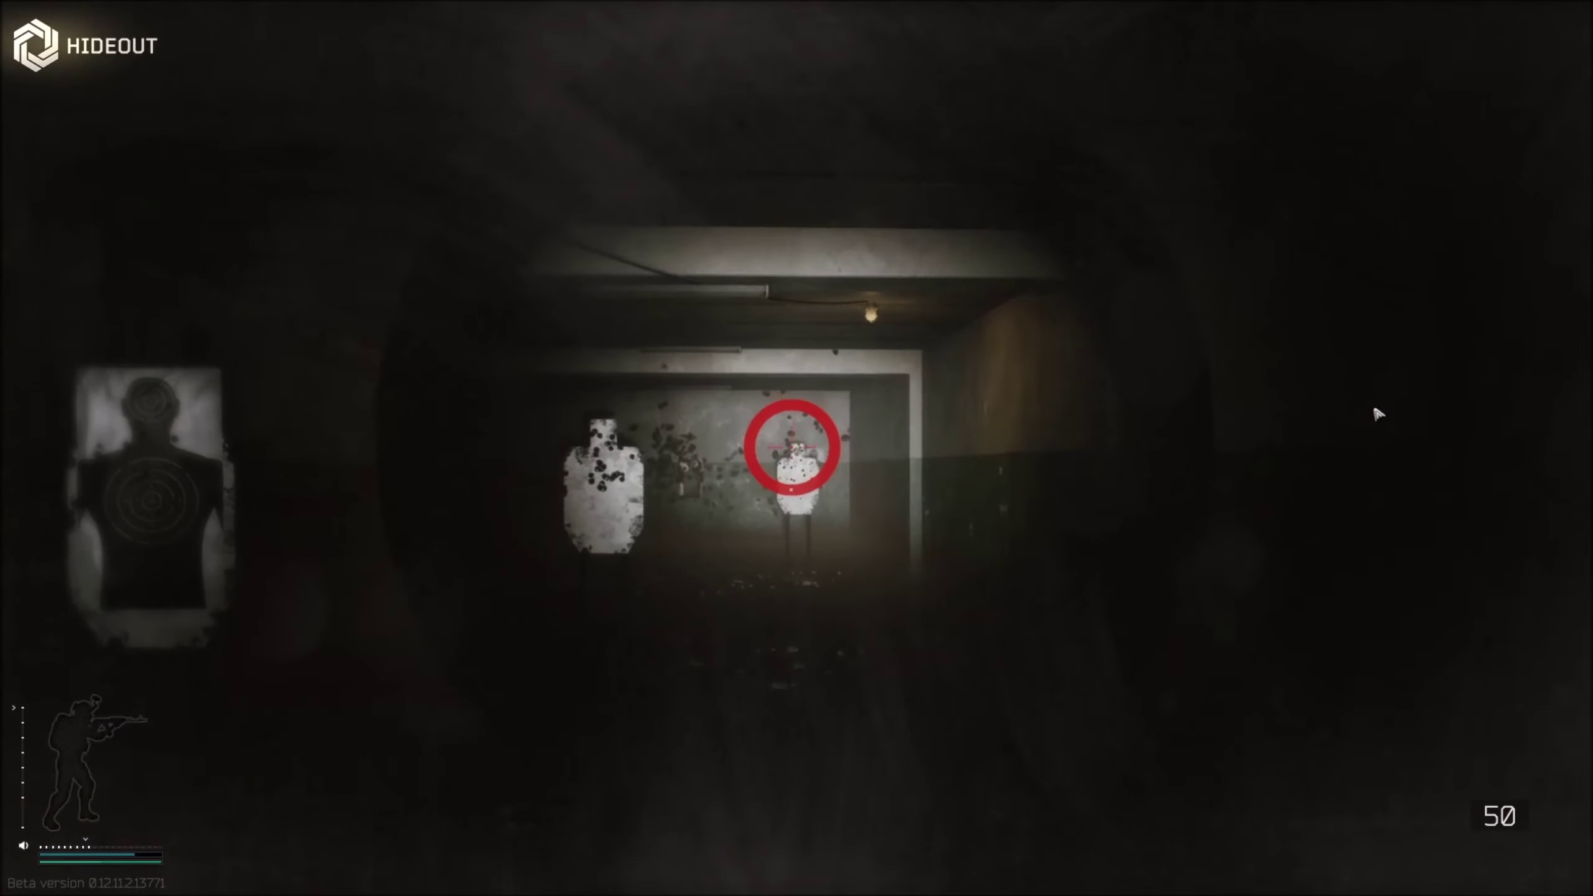
pyautogui.rightClick(1378, 415)
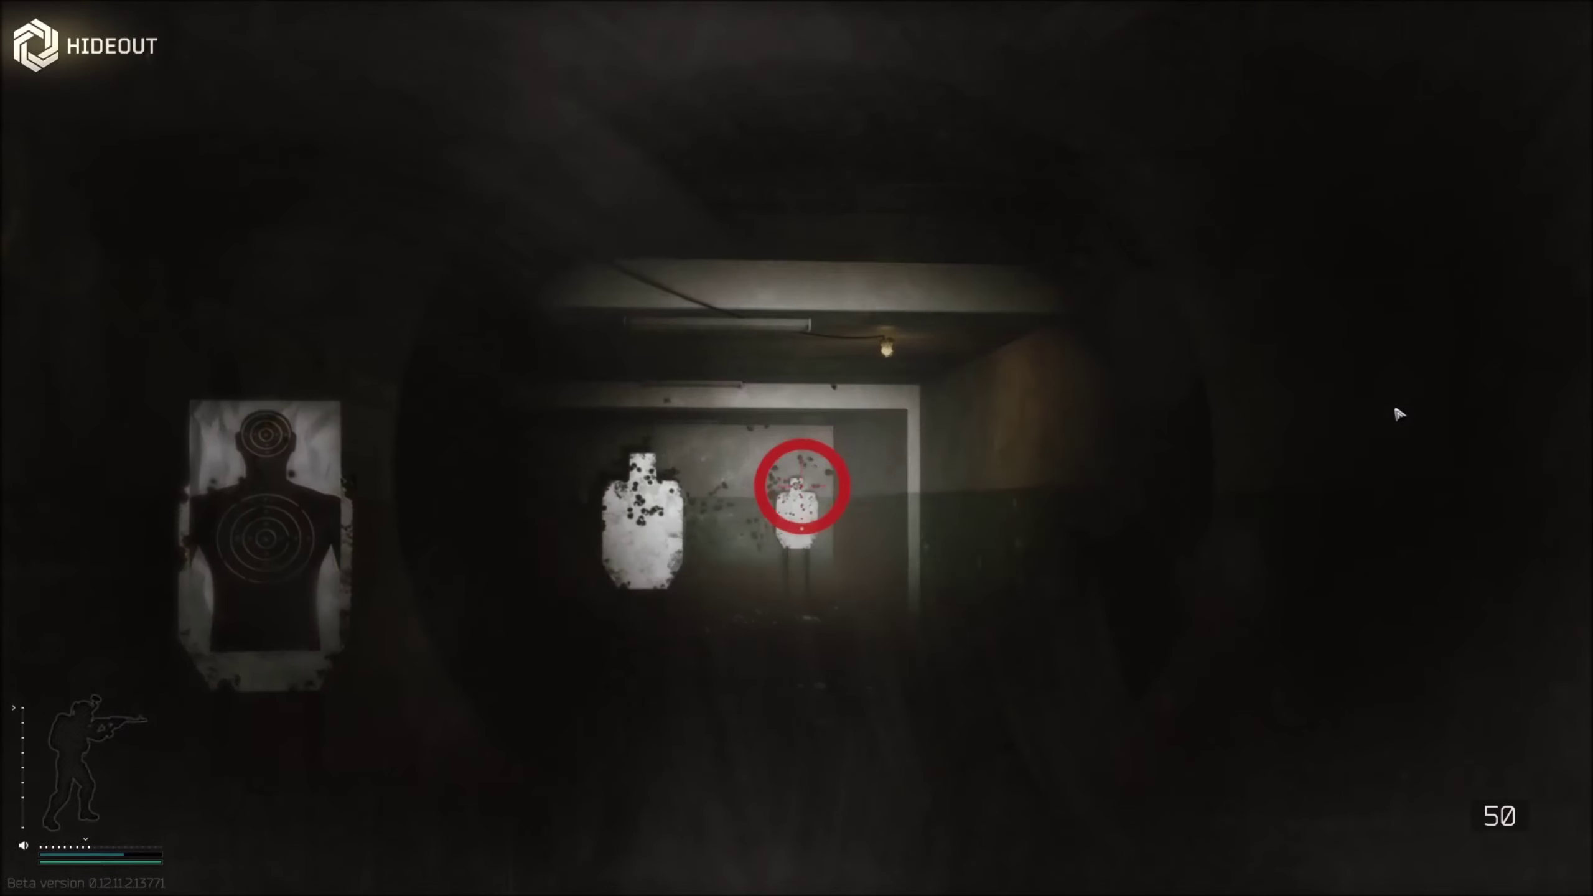
# Step: Re-aim at the far target twice, firing one shot each time
pyautogui.rightClick(1400, 414)
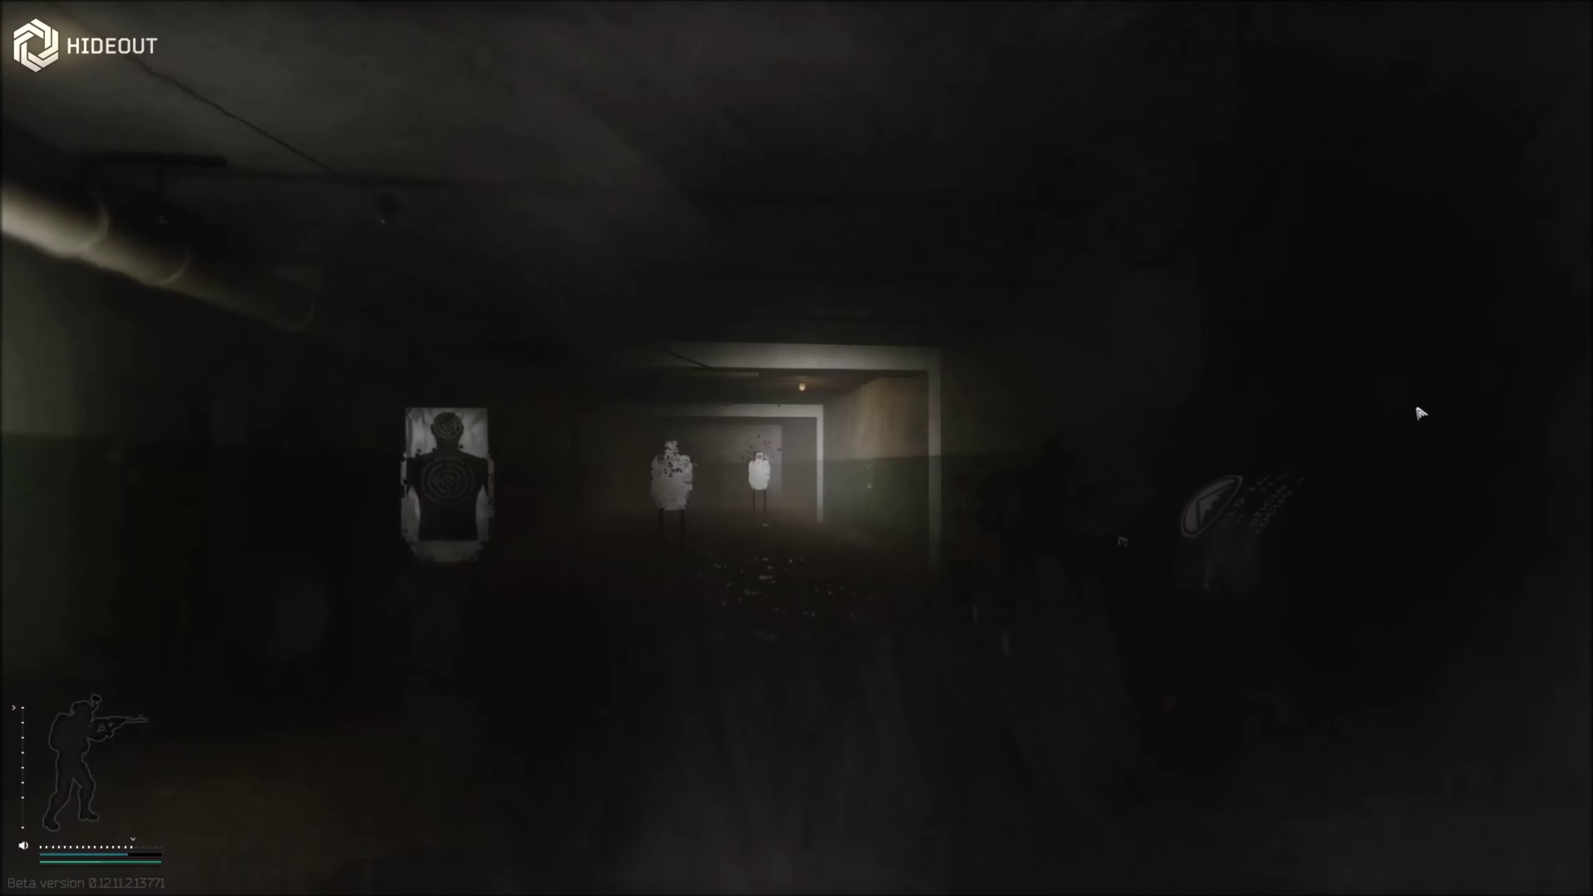
pyautogui.rightClick(1400, 414)
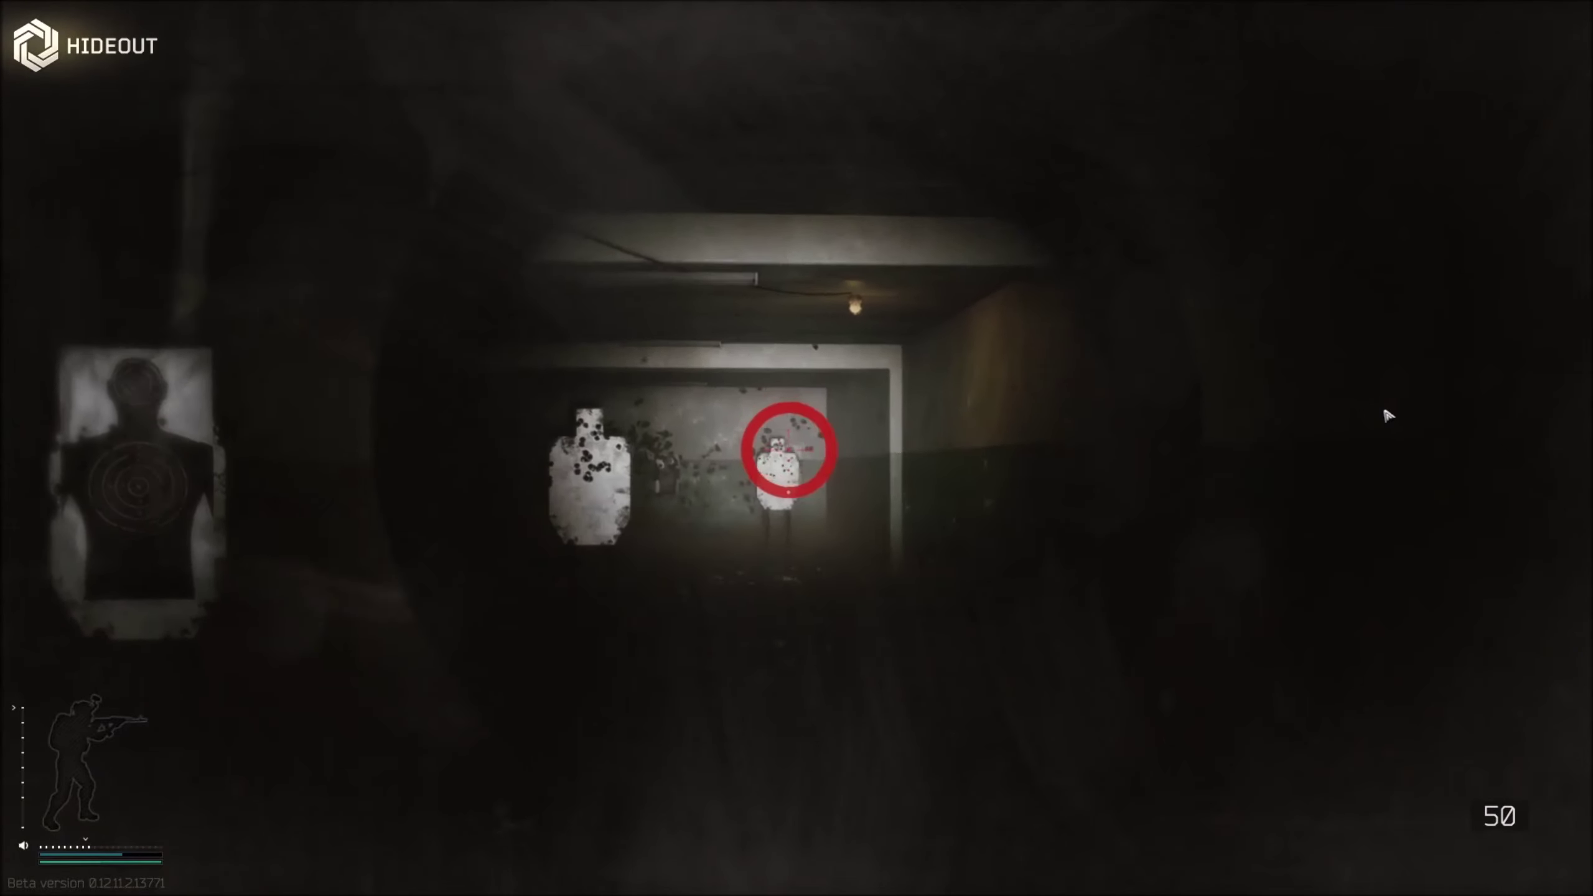
pyautogui.click(1386, 416)
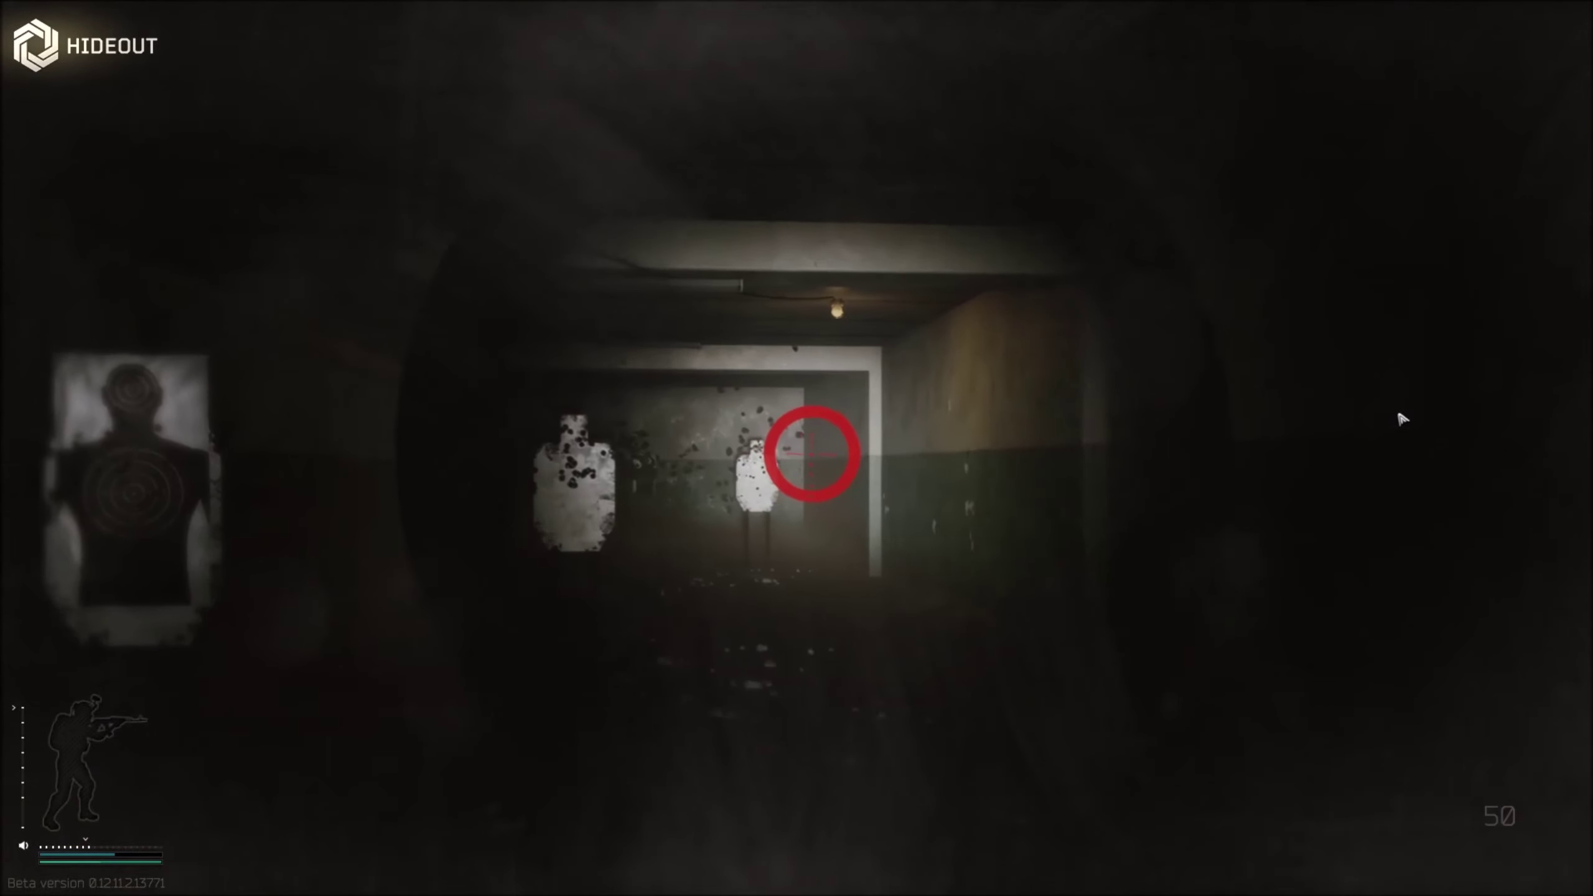
pyautogui.rightClick(1379, 417)
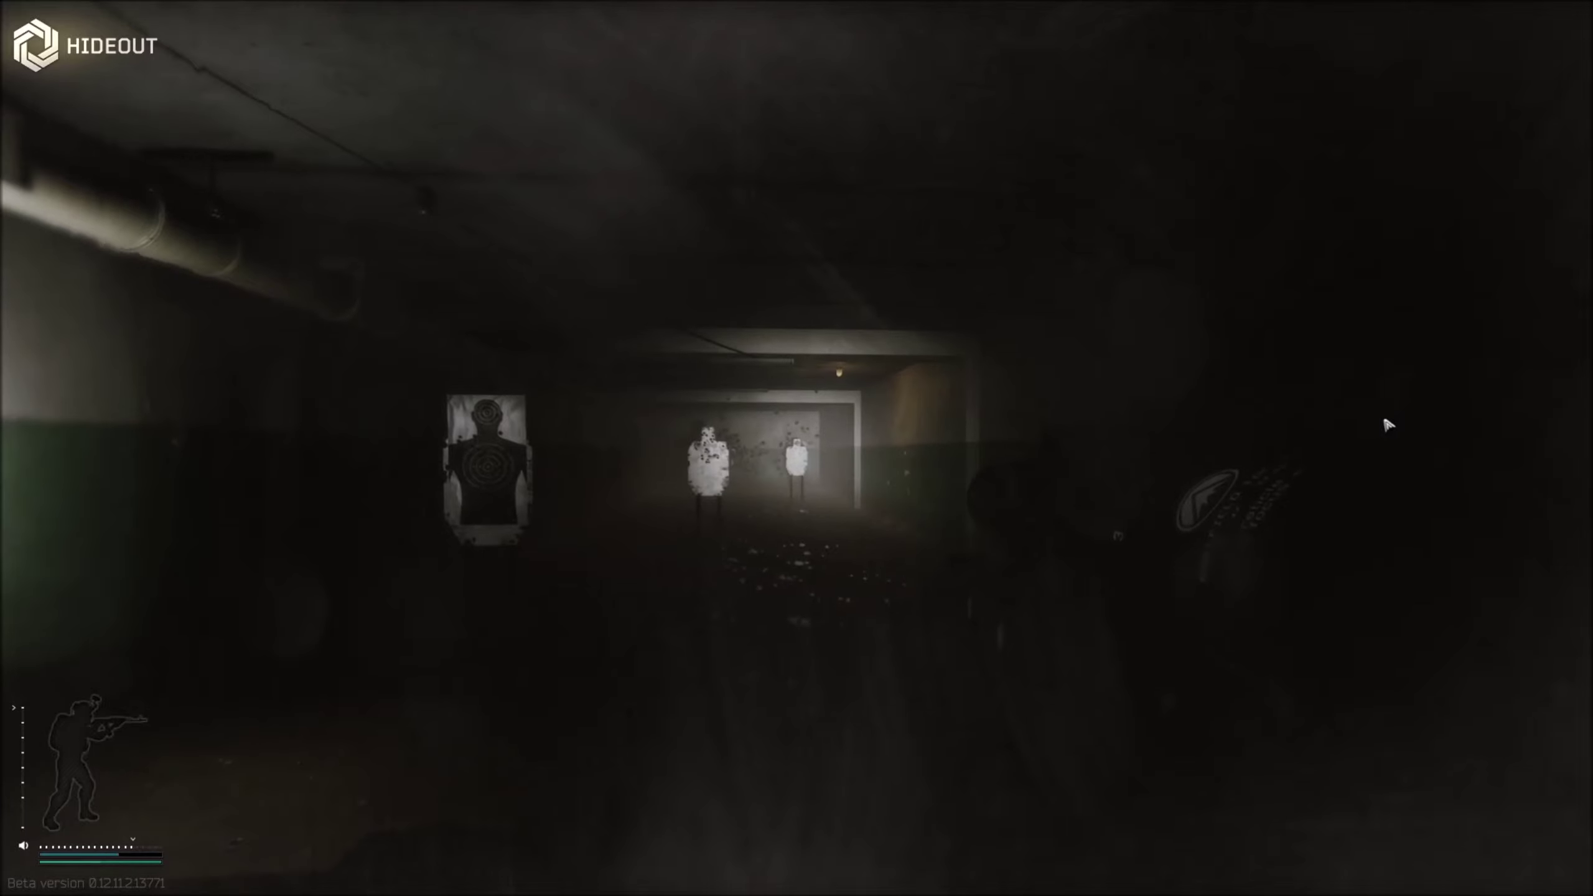
pyautogui.rightClick(1394, 420)
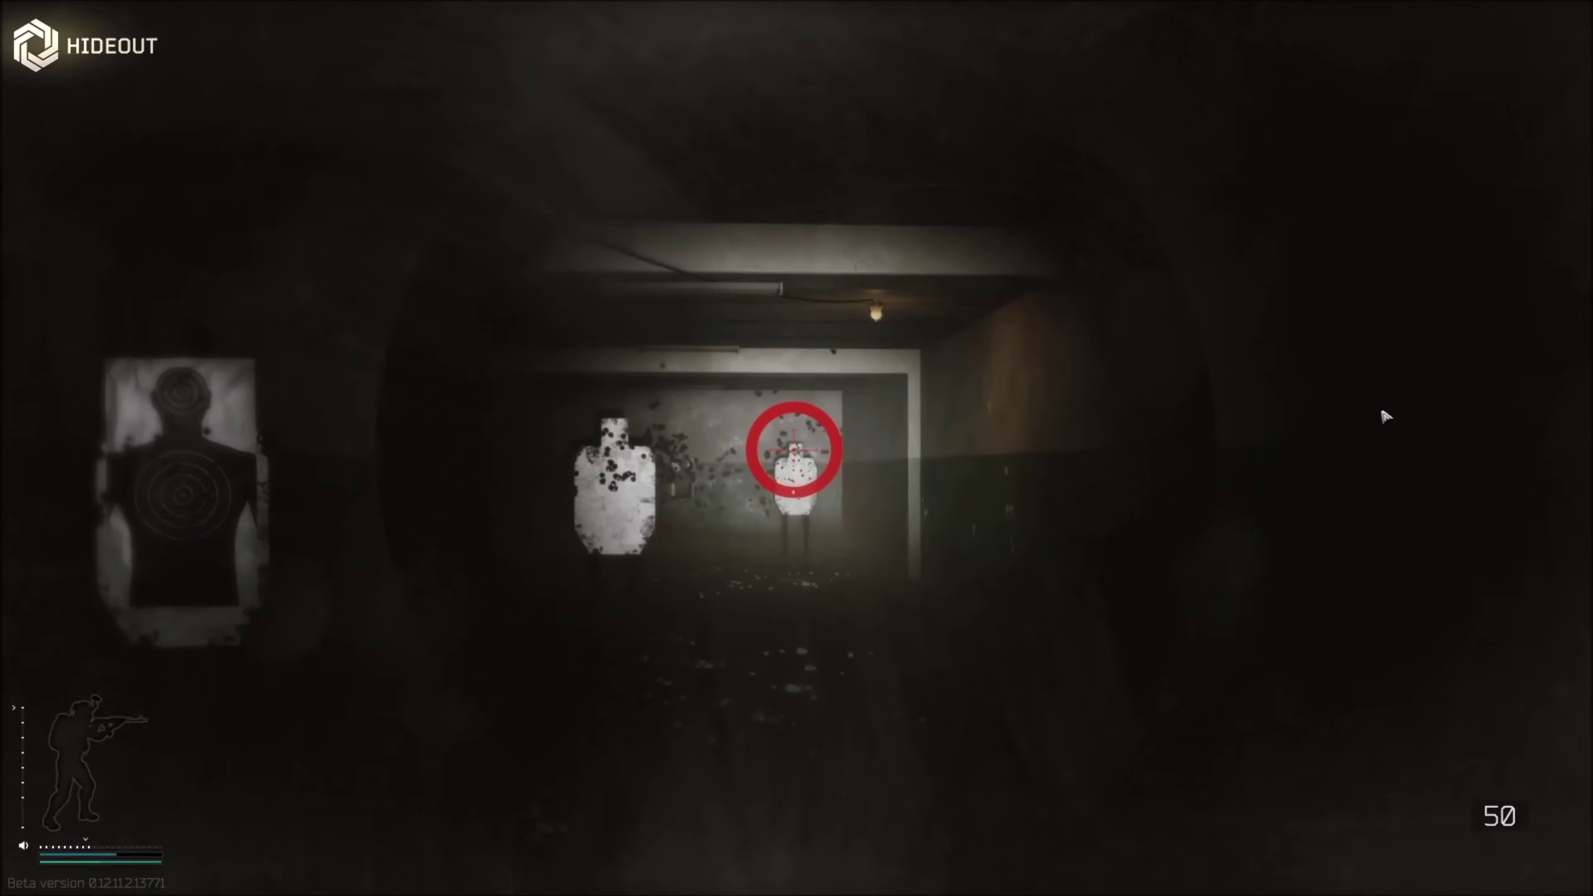
pyautogui.click(1386, 416)
# Step: Repeatedly raise and drop the scope over different spots on the targets
pyautogui.rightClick(1390, 417)
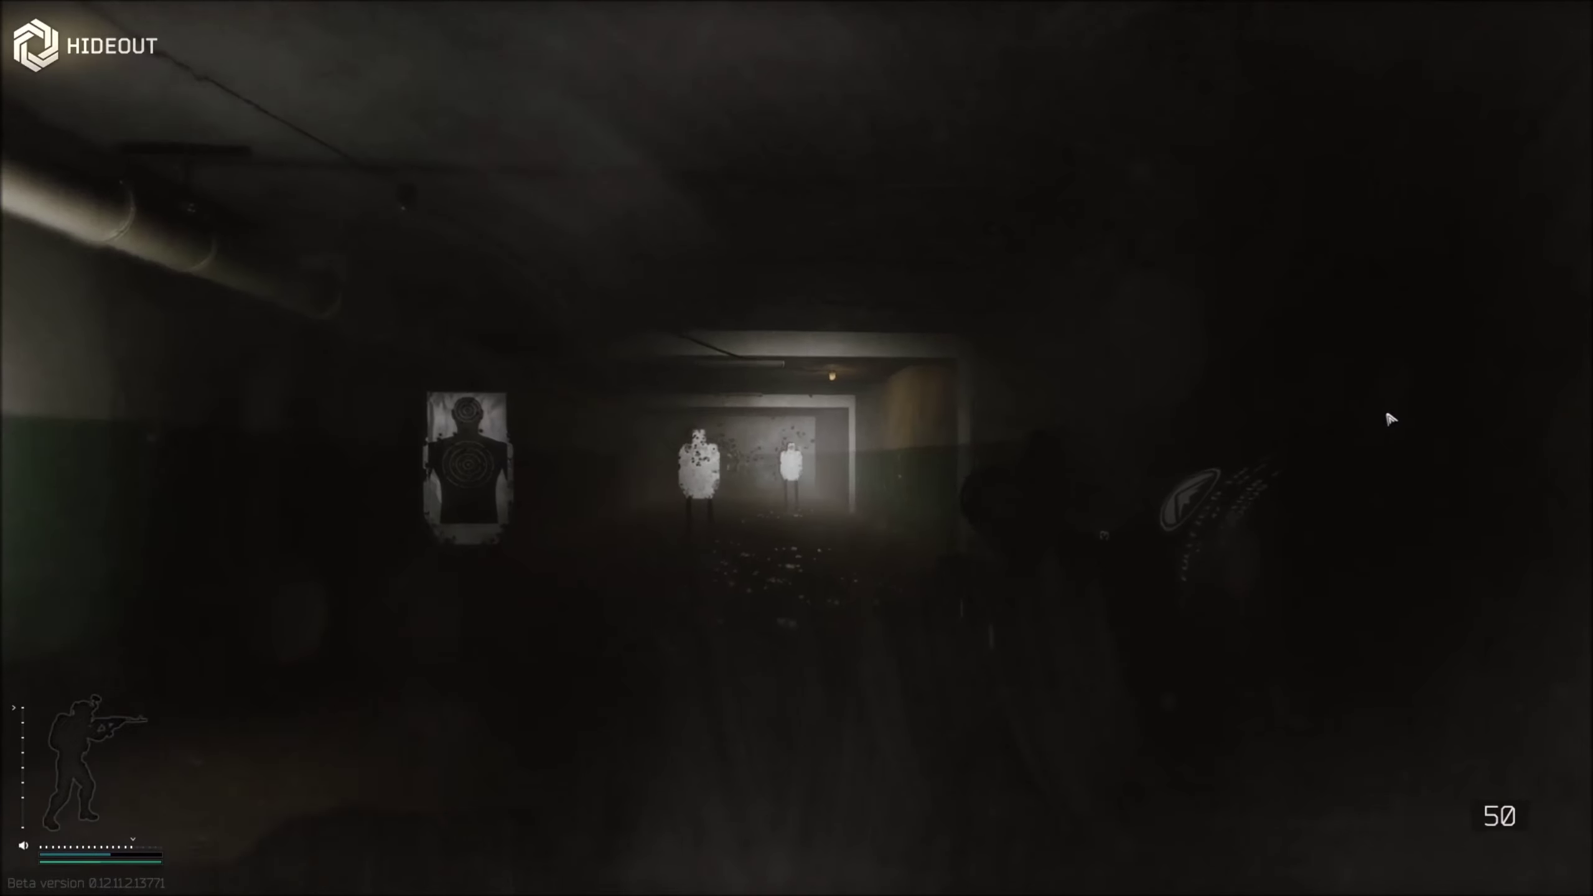
pyautogui.rightClick(1389, 417)
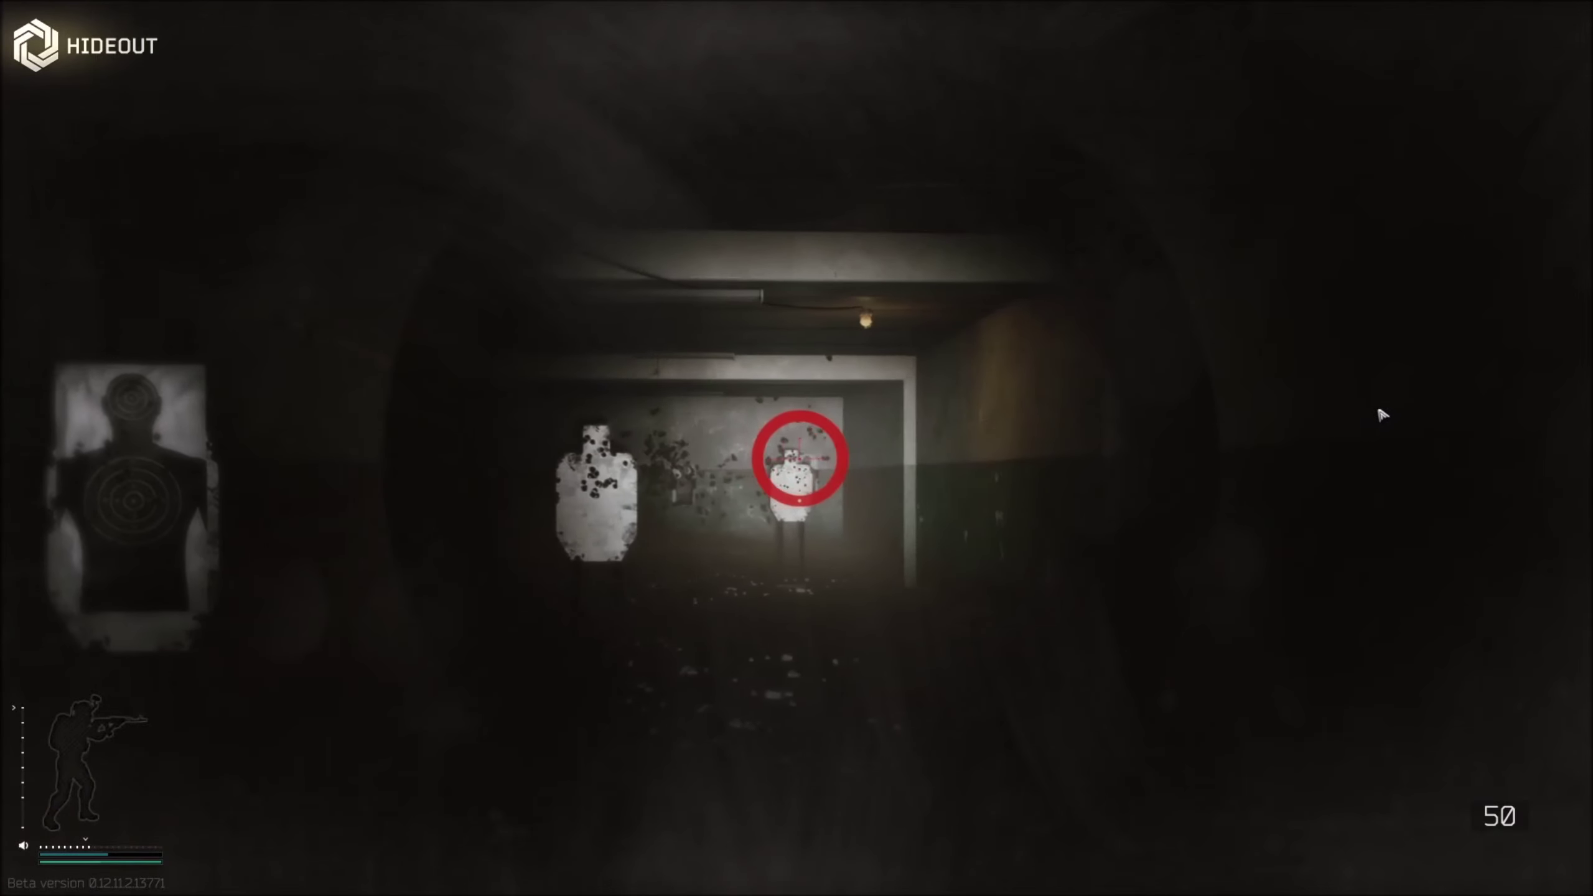
pyautogui.rightClick(1379, 416)
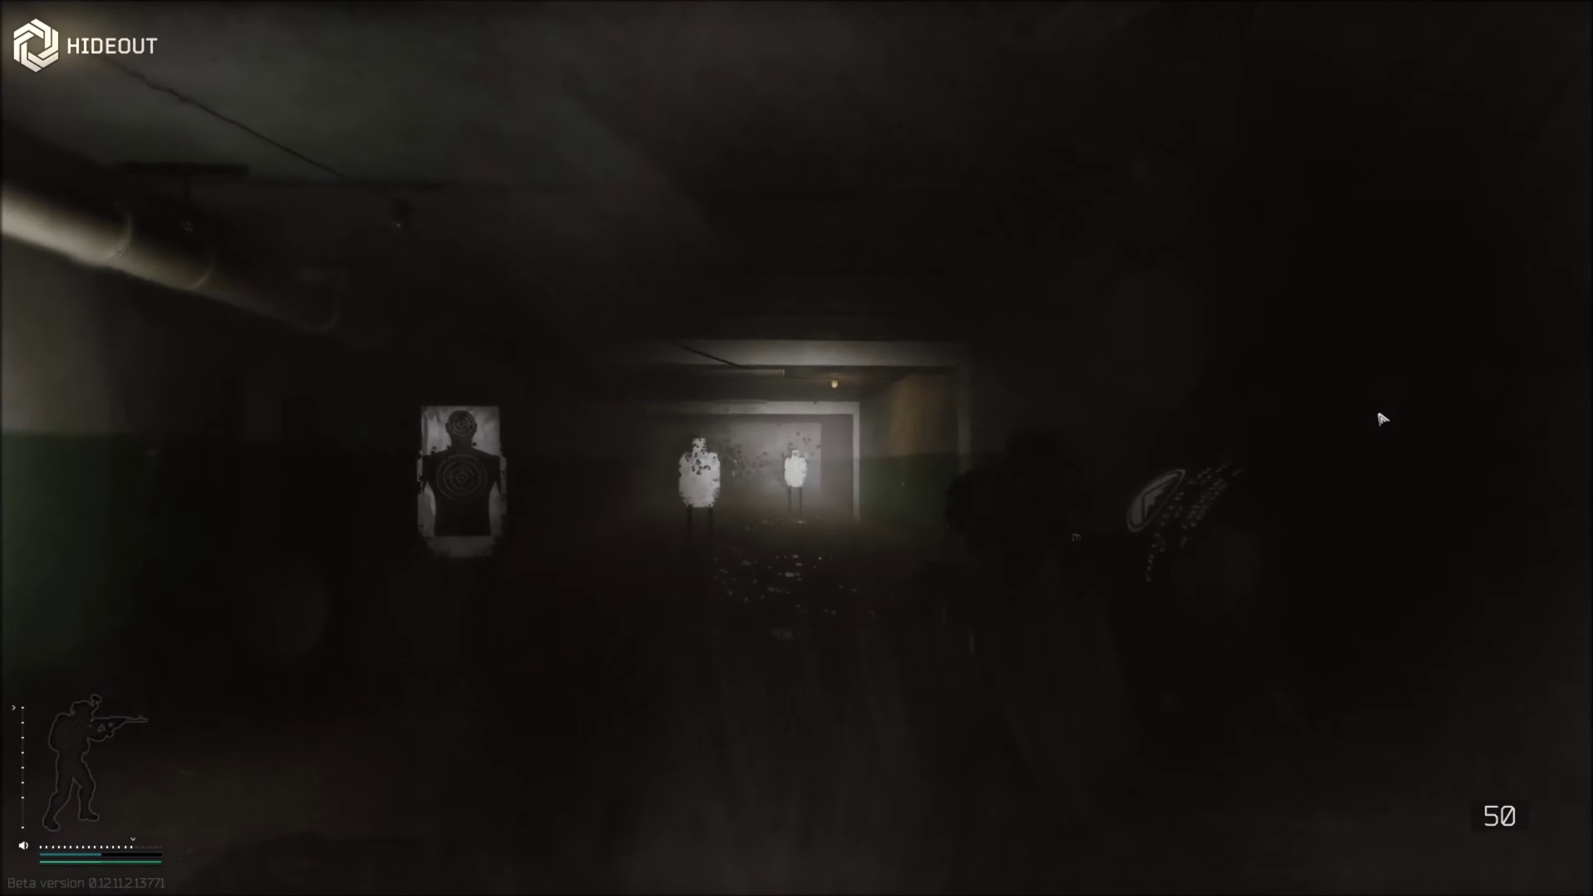
pyautogui.rightClick(1380, 416)
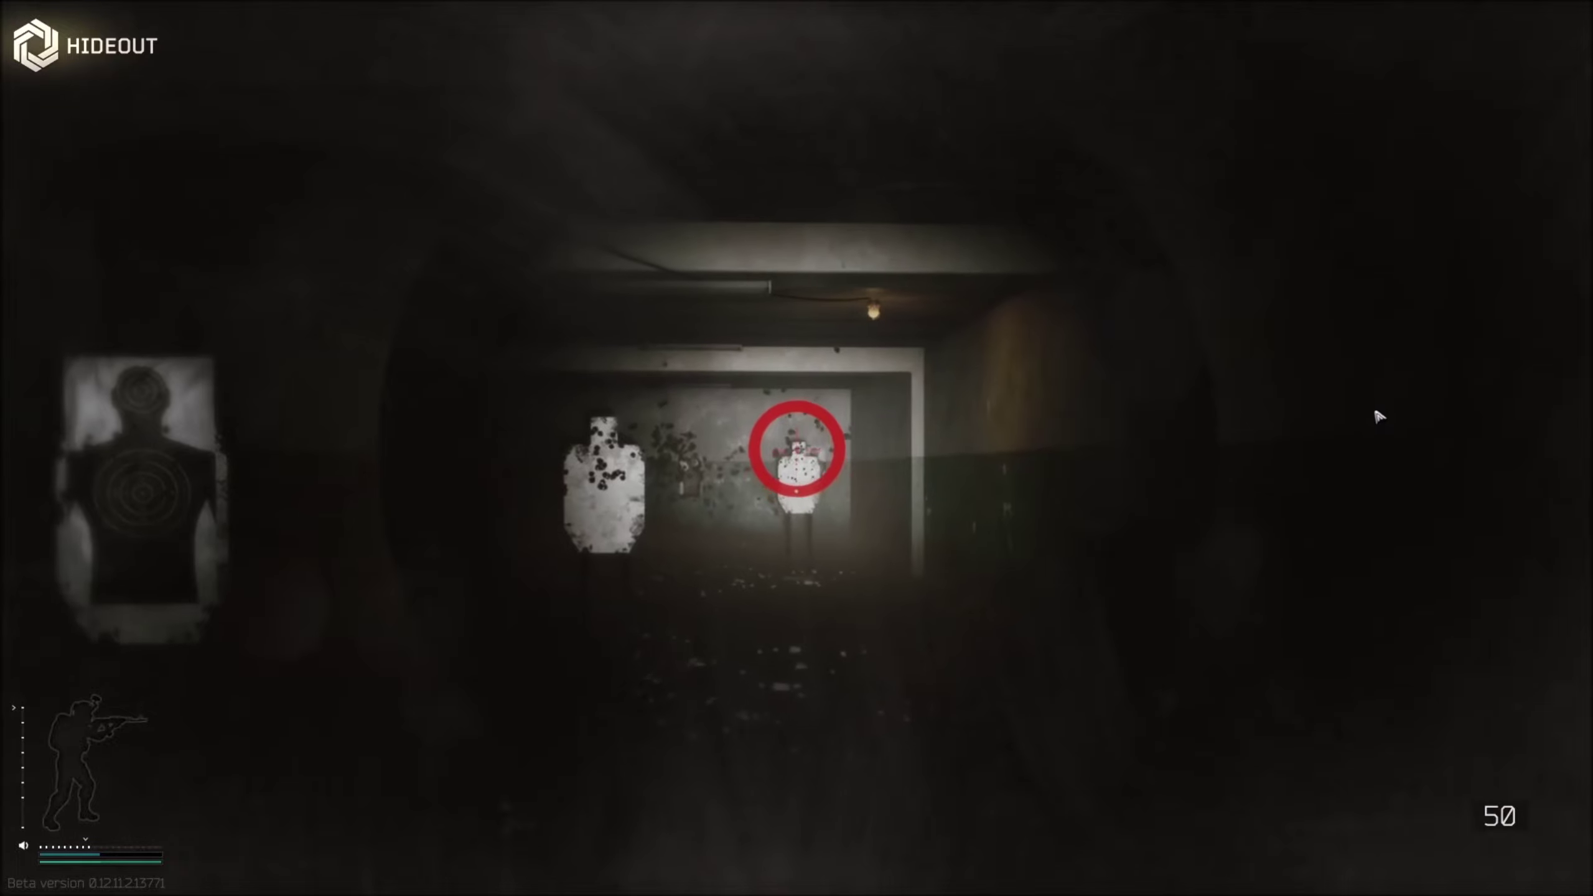
pyautogui.rightClick(1380, 416)
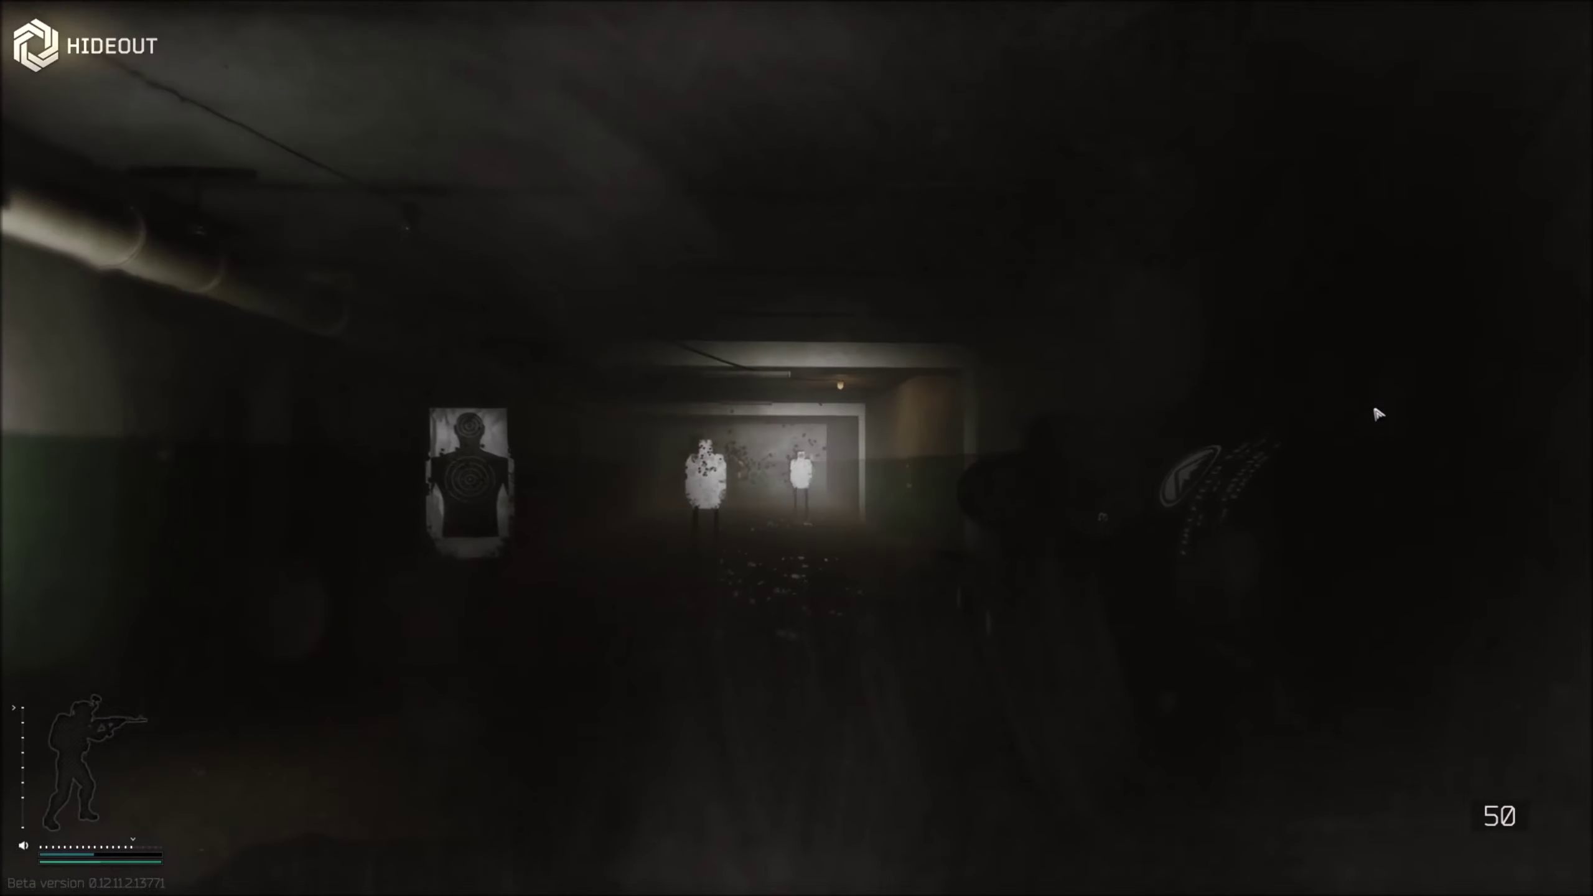
pyautogui.rightClick(1380, 417)
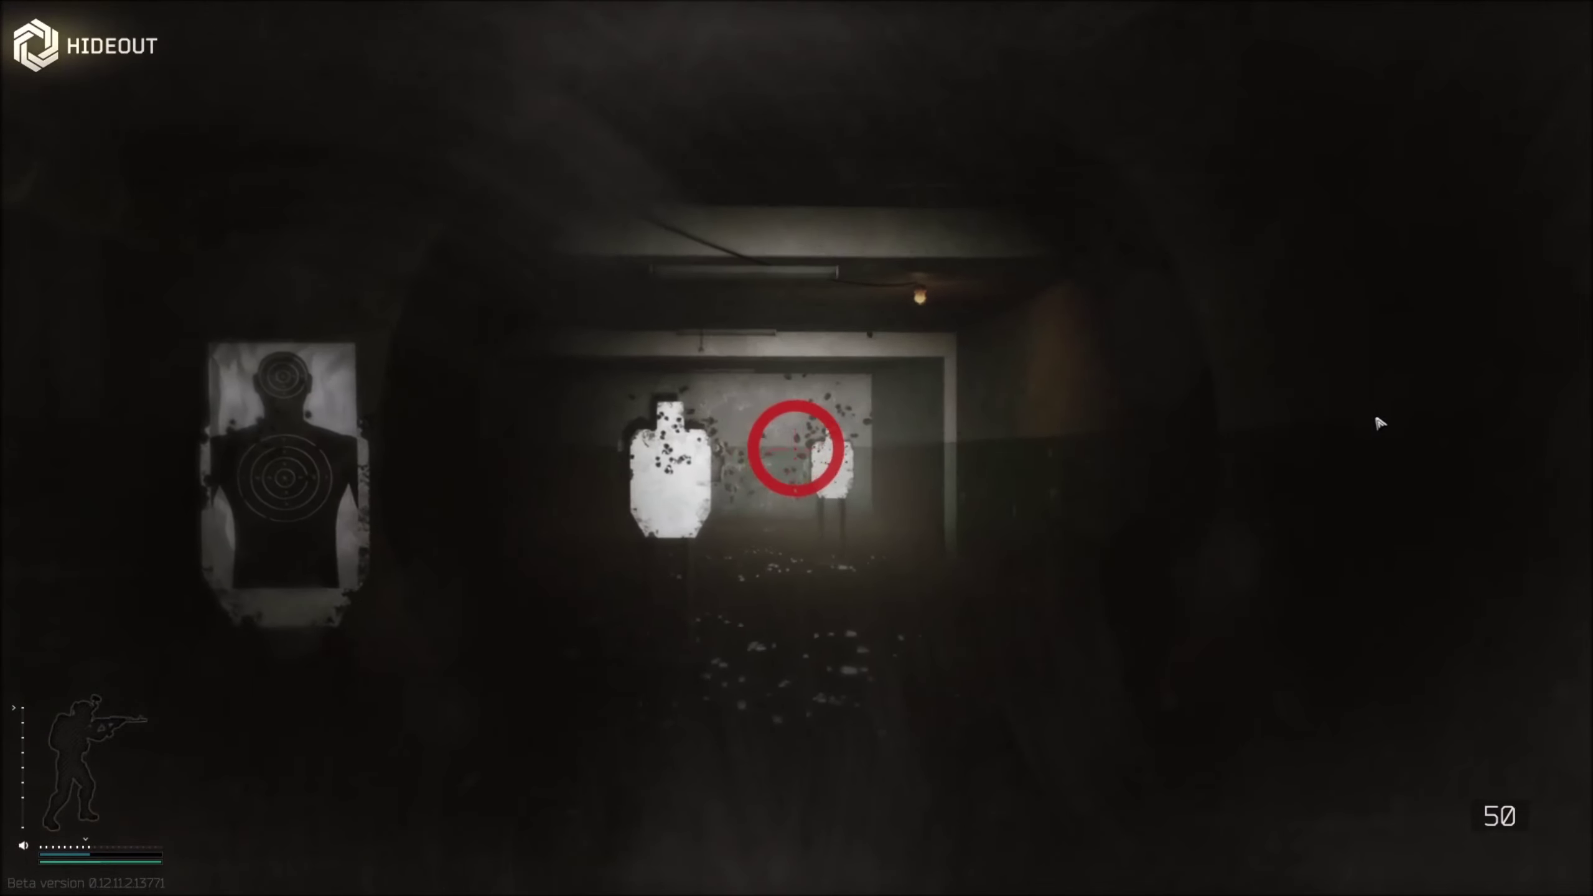
pyautogui.rightClick(1378, 423)
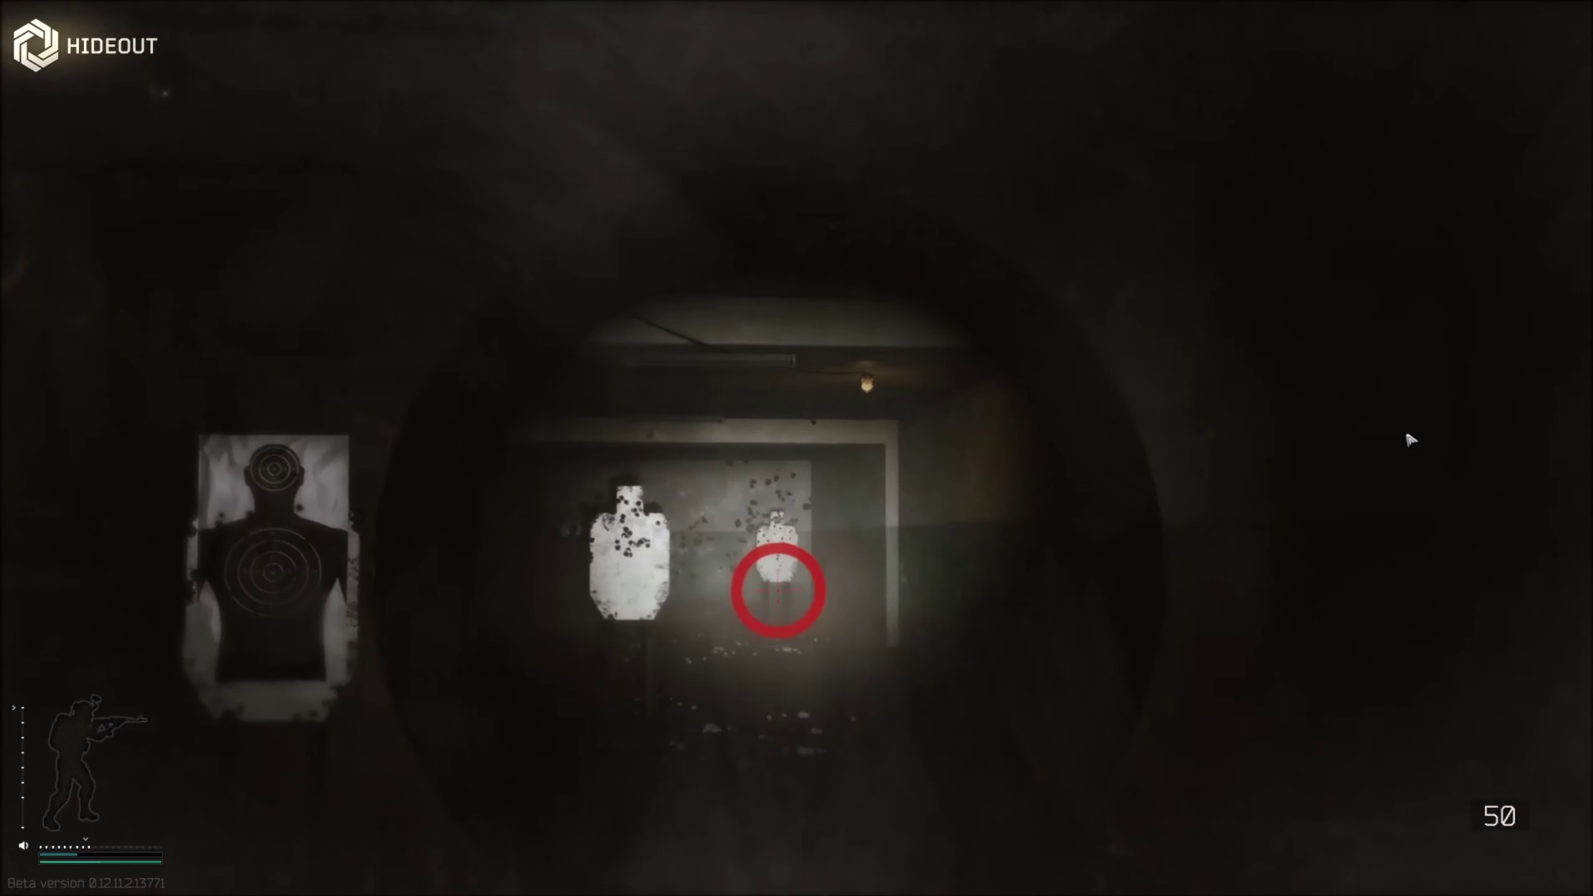
# Step: Lower the scope, briefly aim at the far target, then lower the rifle
pyautogui.rightClick(1407, 445)
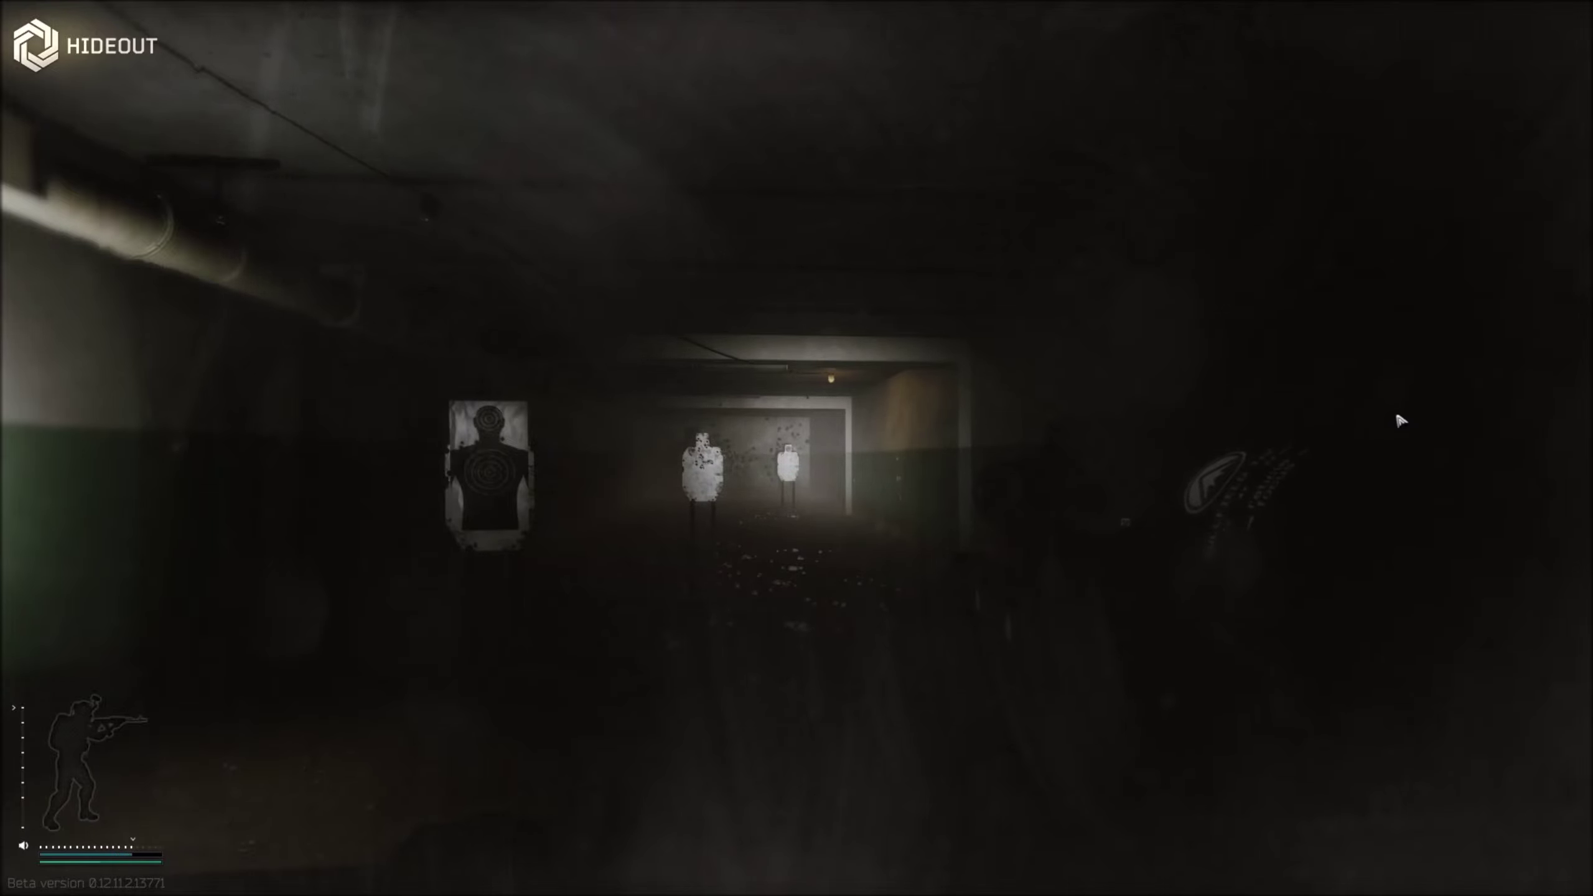
pyautogui.rightClick(1401, 421)
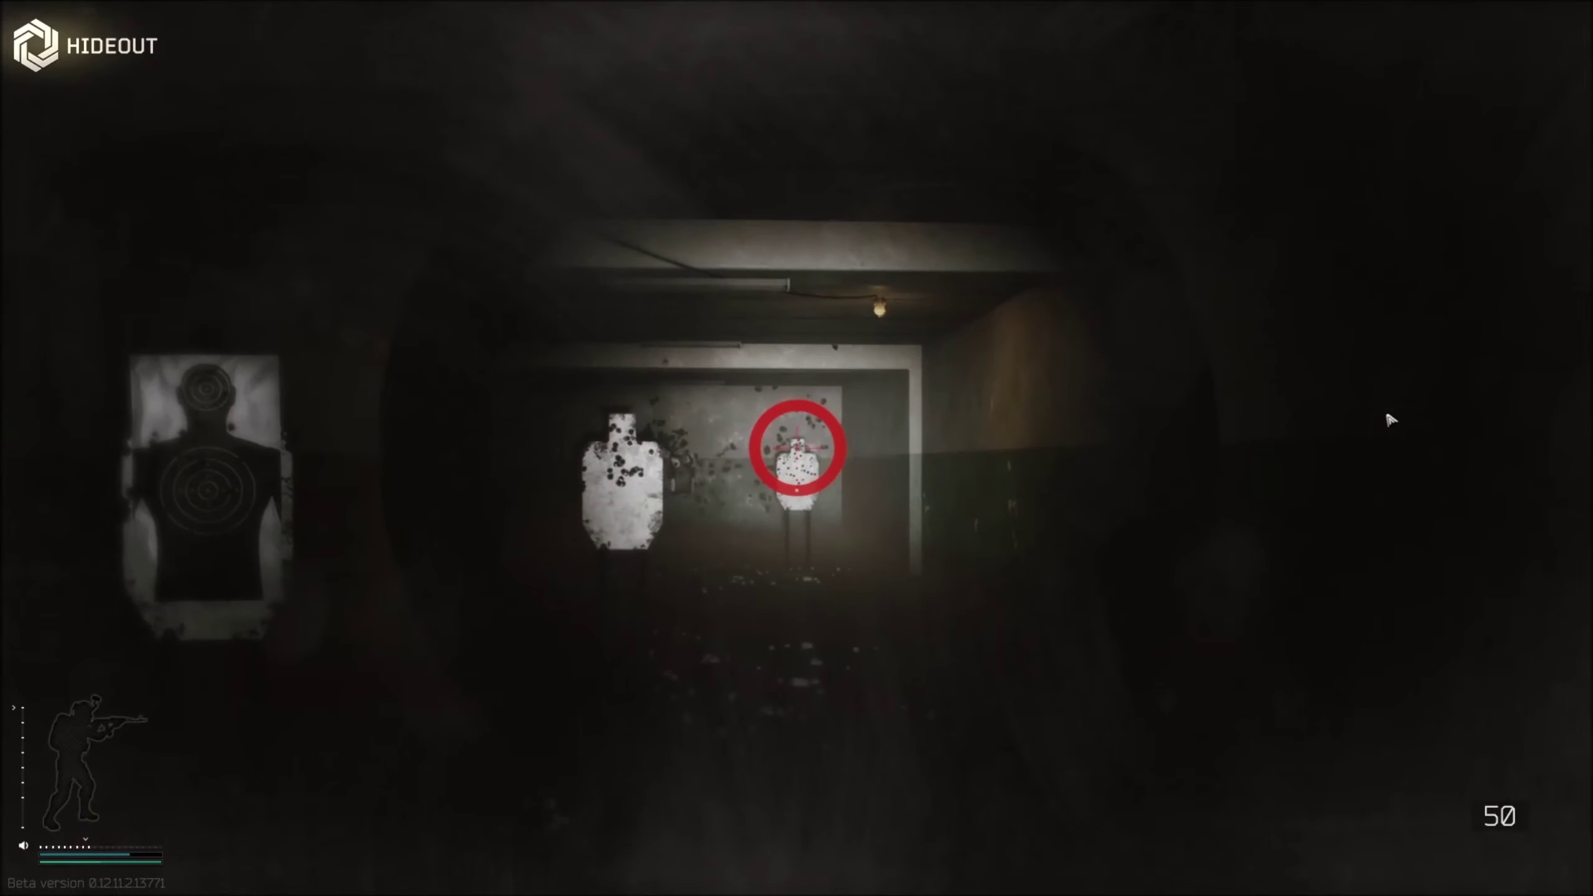
pyautogui.rightClick(1392, 421)
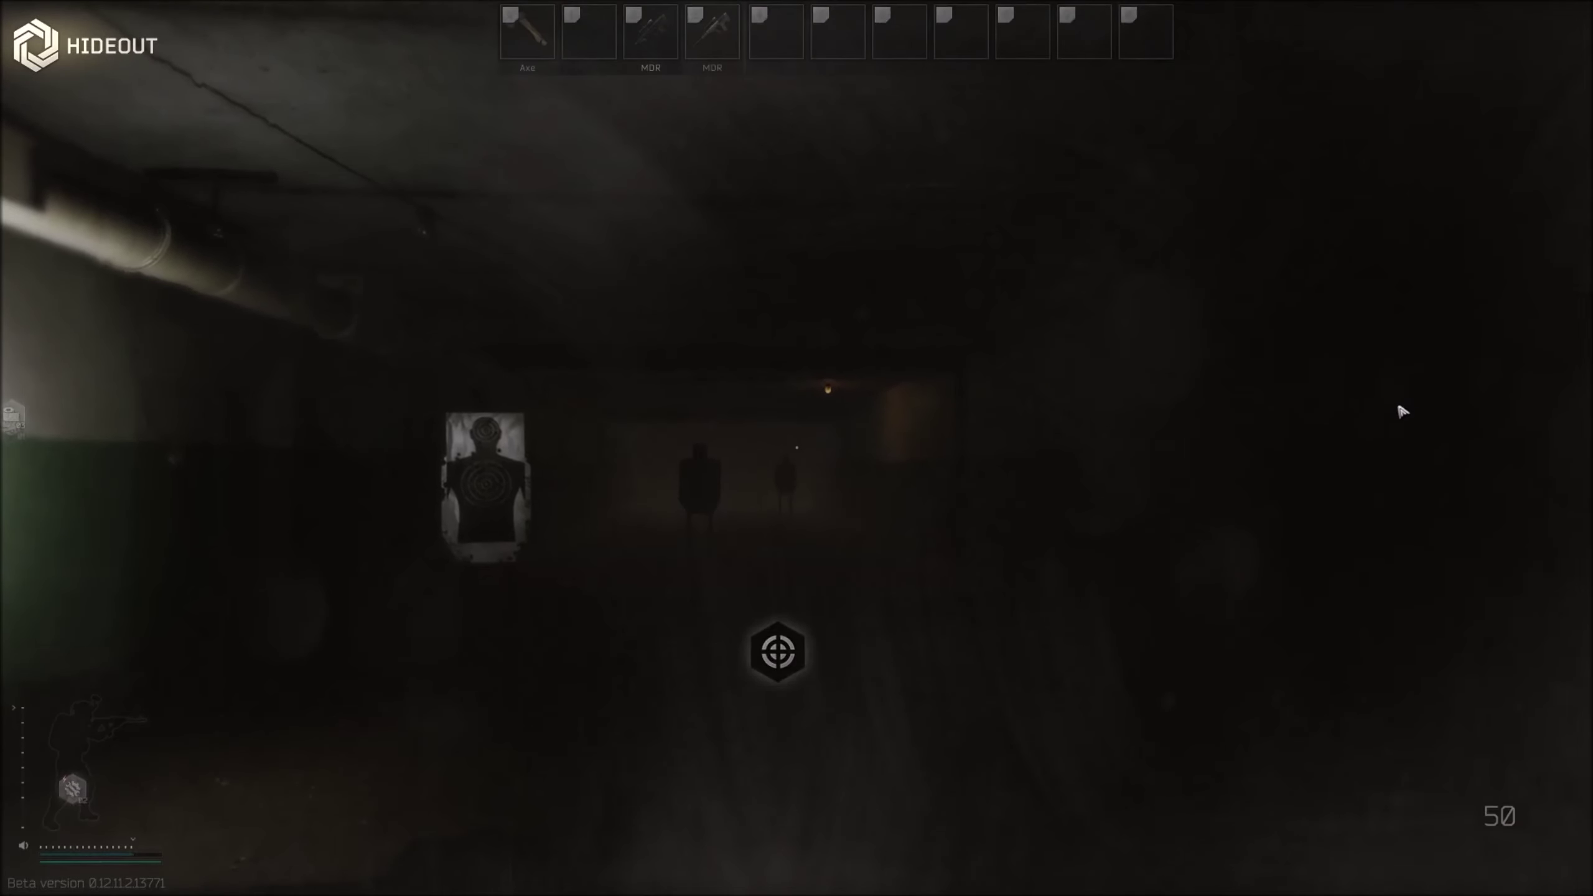
# Step: Equip the MDR, aim, switch to Full Auto and fire at the far right target
pyautogui.press('2')
pyautogui.rightClick(1388, 421)
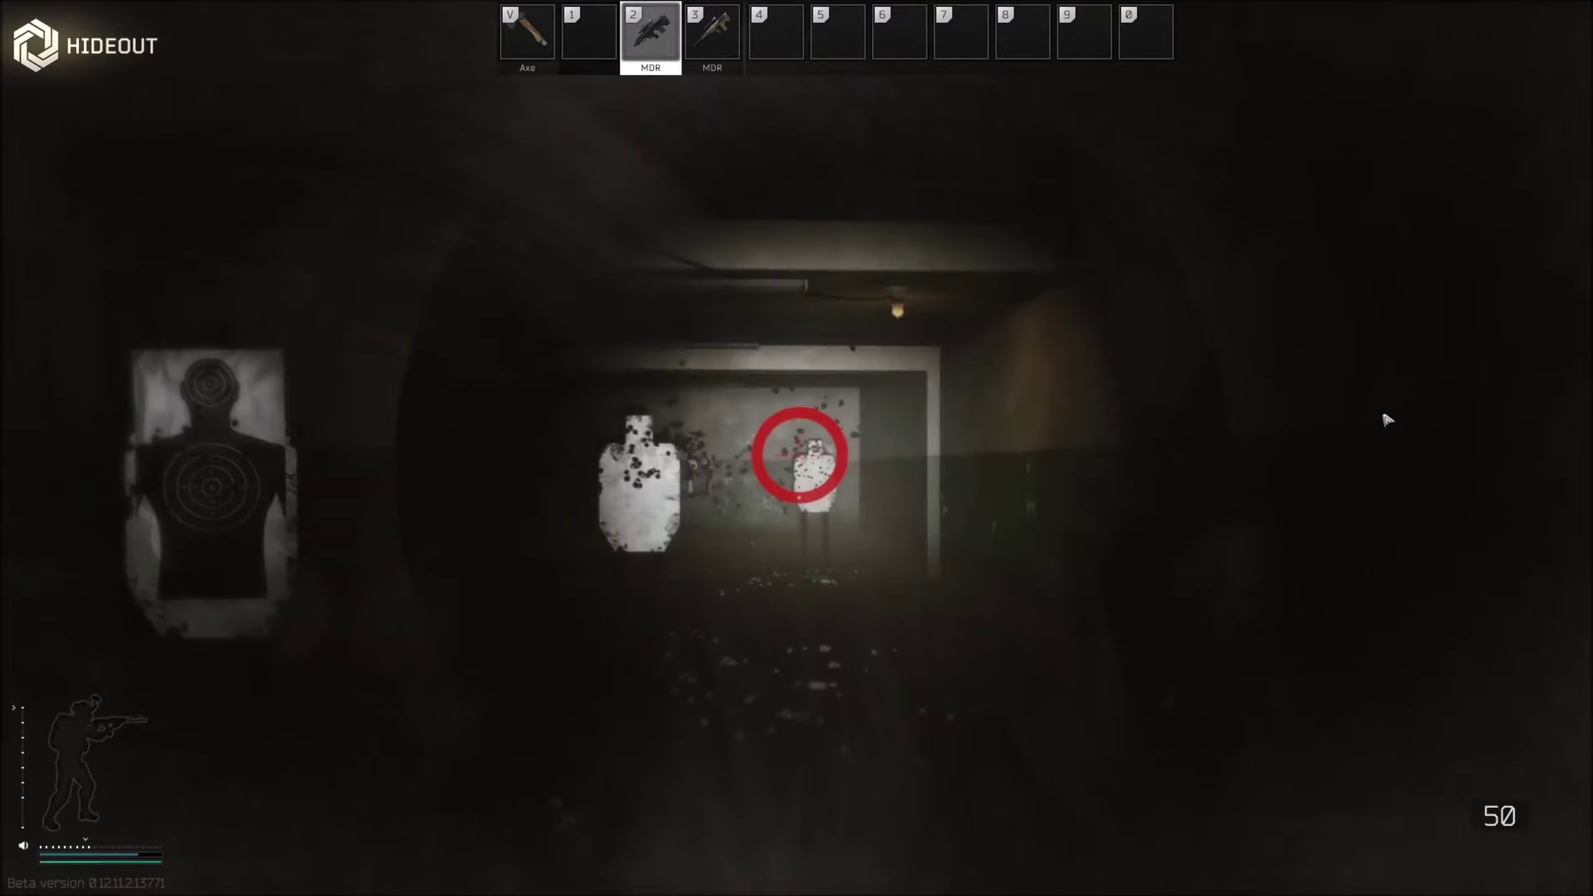
pyautogui.press('b')
pyautogui.press('b')
pyautogui.press('b')
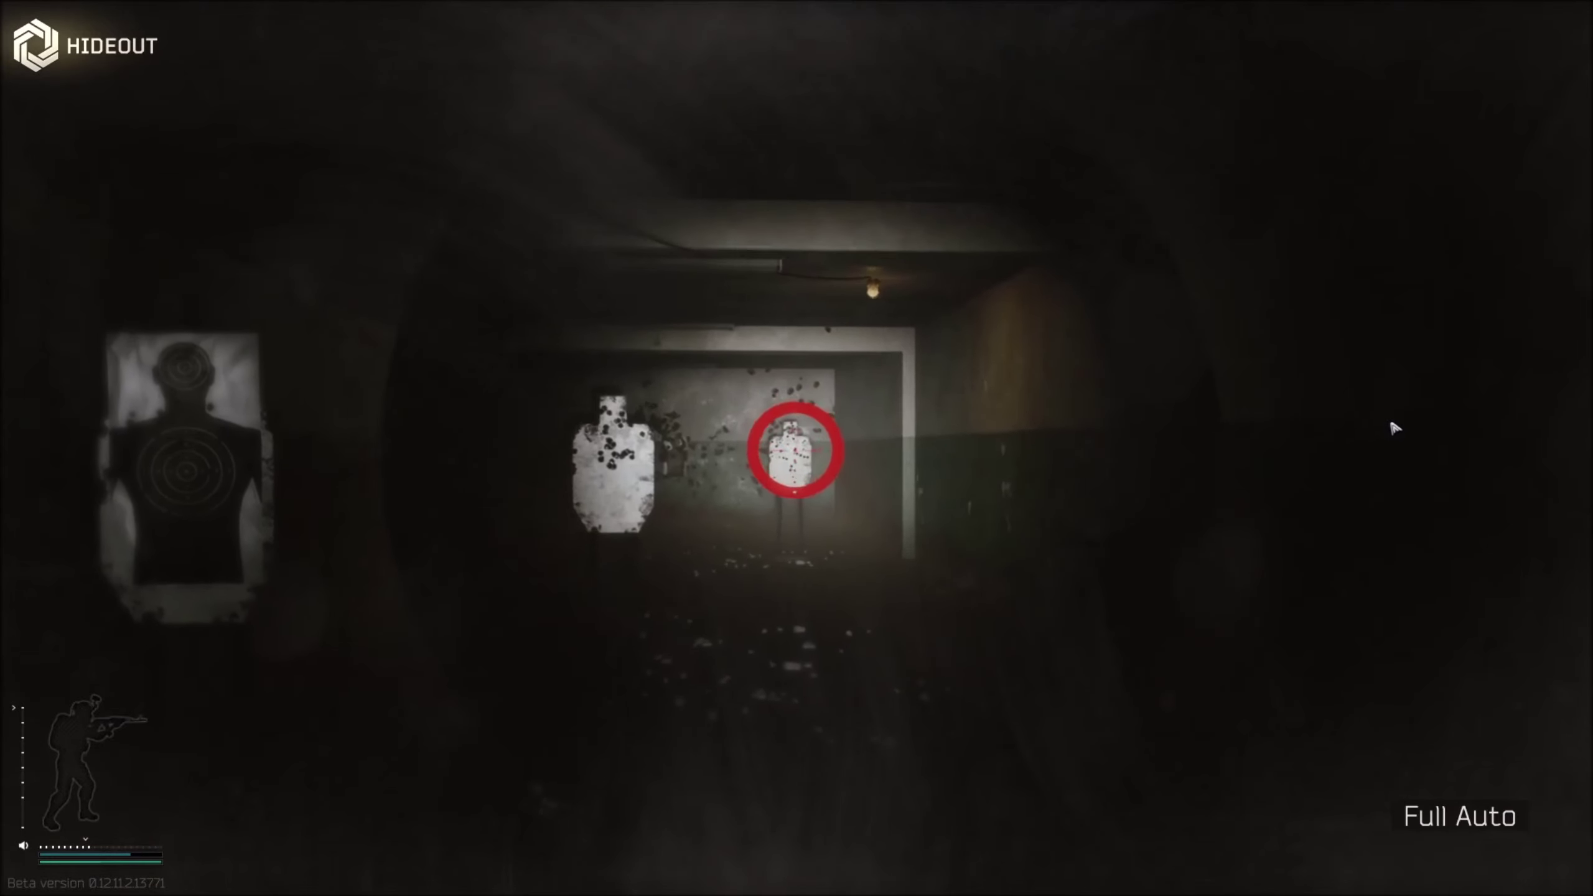
pyautogui.click(1392, 428)
pyautogui.rightClick(1391, 428)
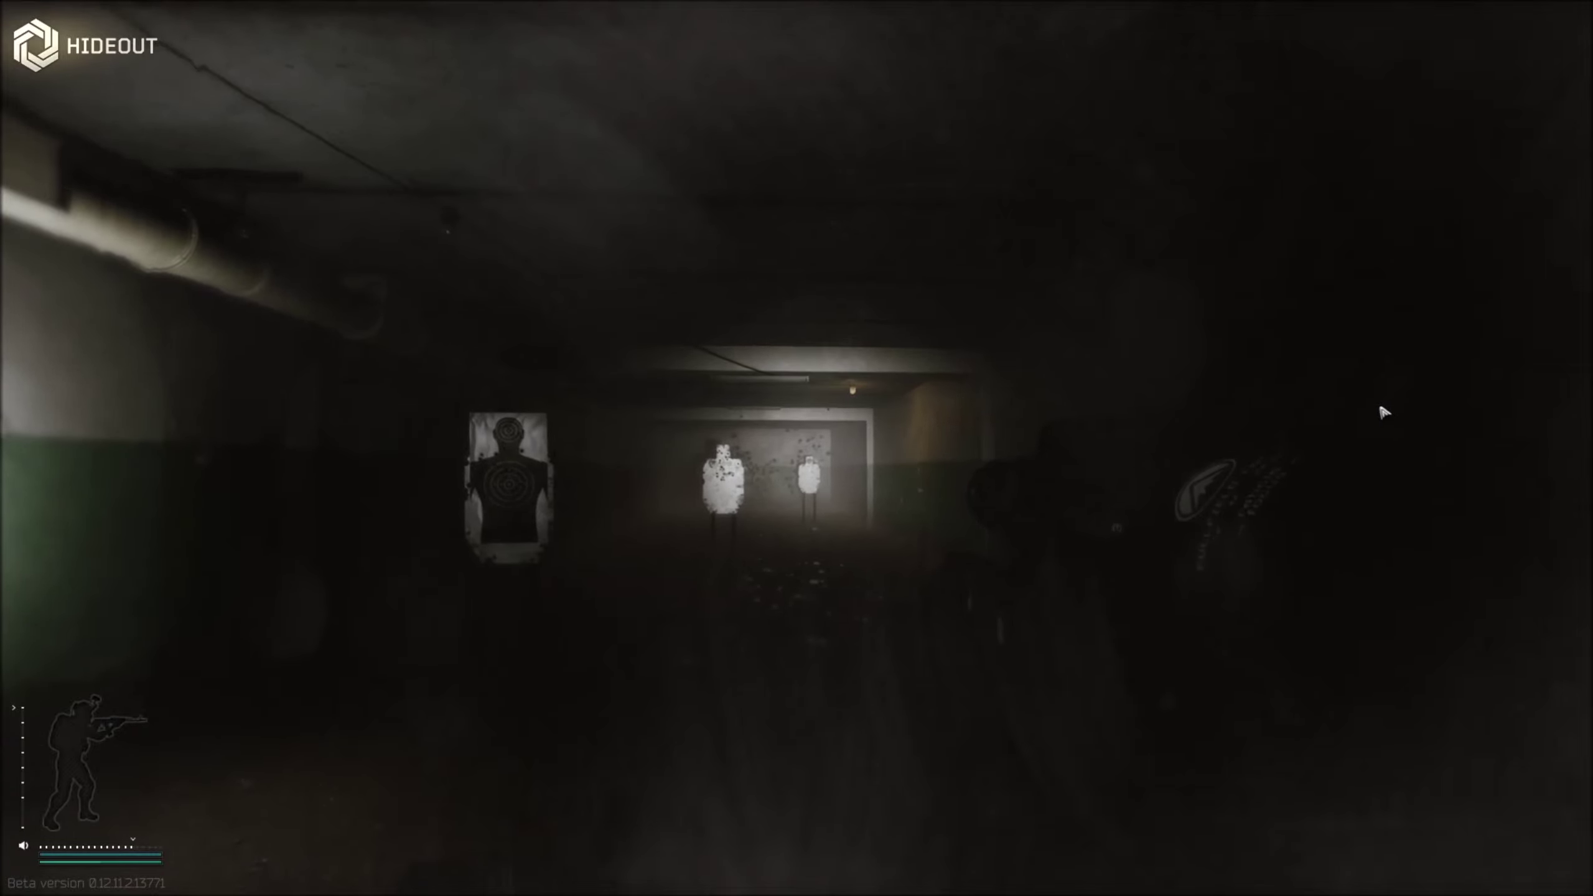
pyautogui.rightClick(1391, 403)
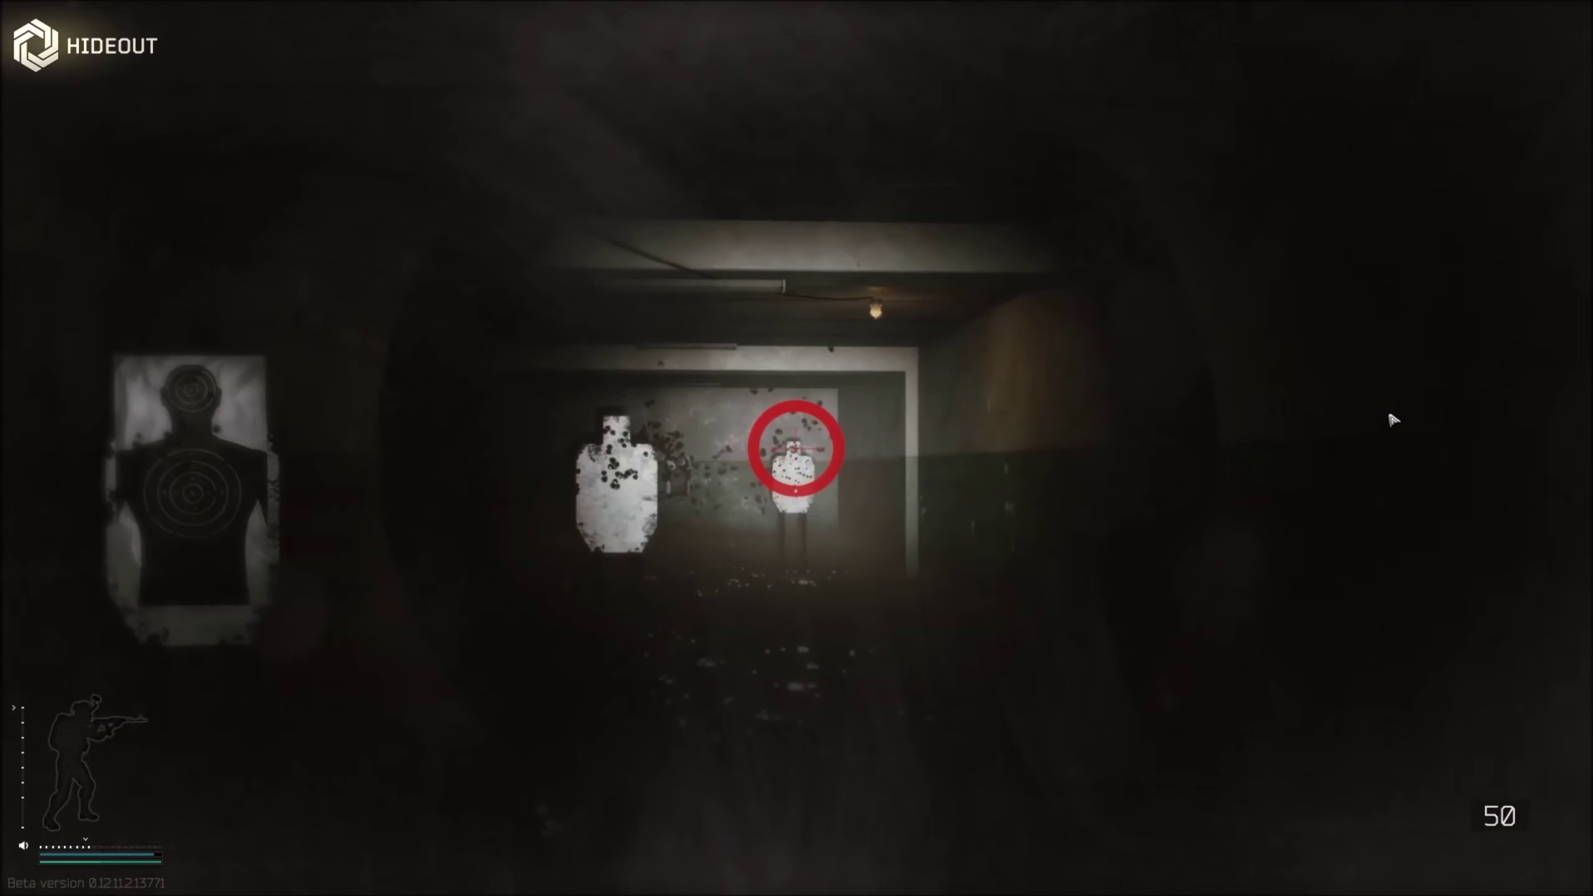
pyautogui.rightClick(1391, 421)
pyautogui.rightClick(1394, 423)
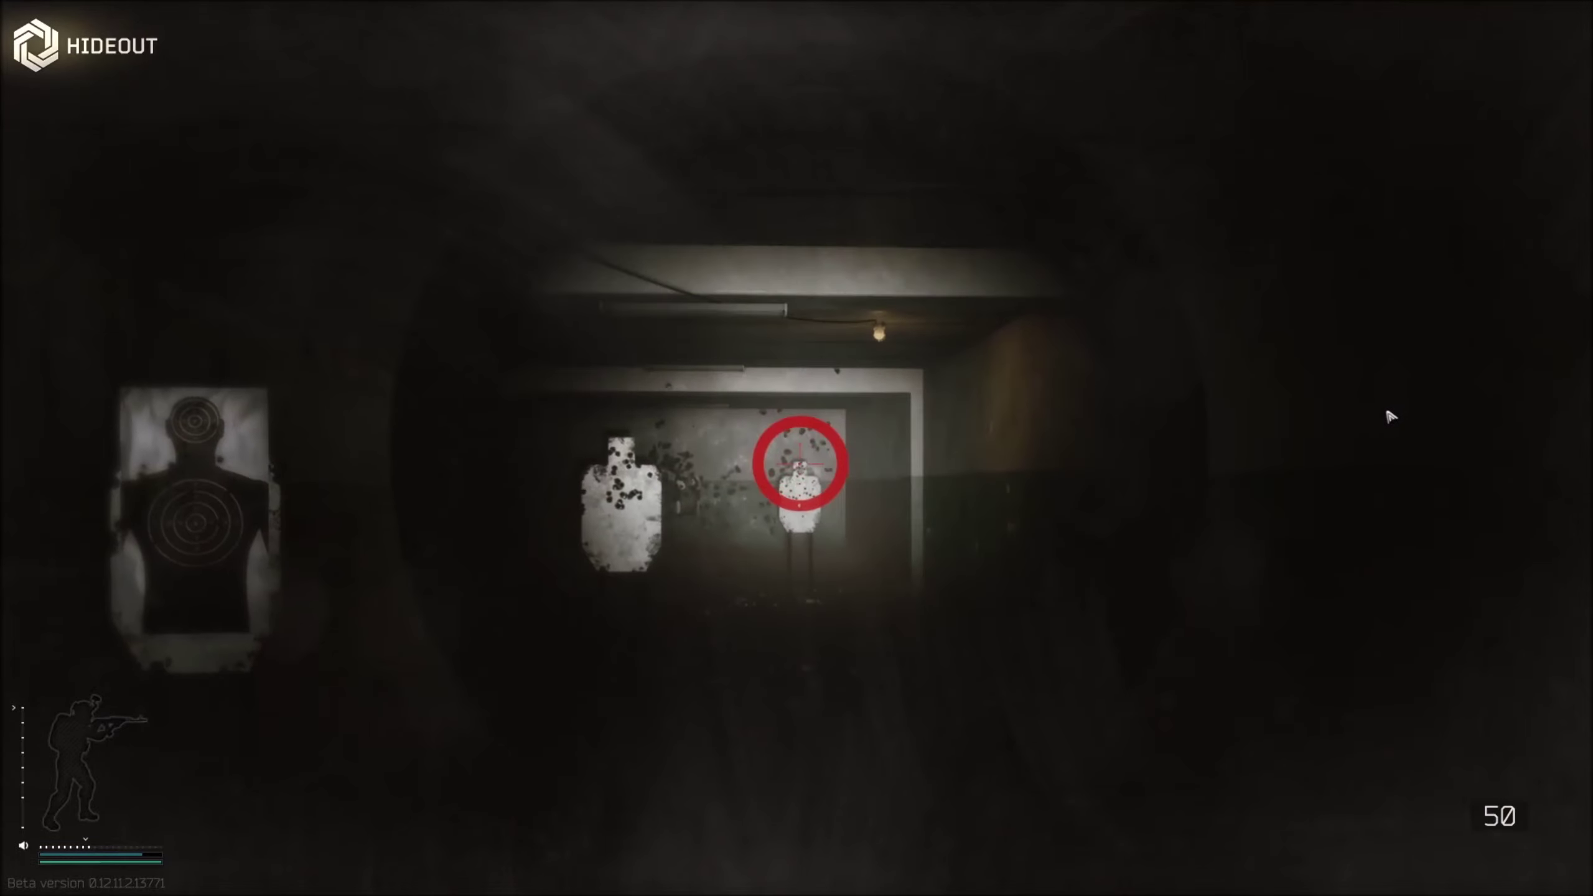
pyautogui.rightClick(1391, 418)
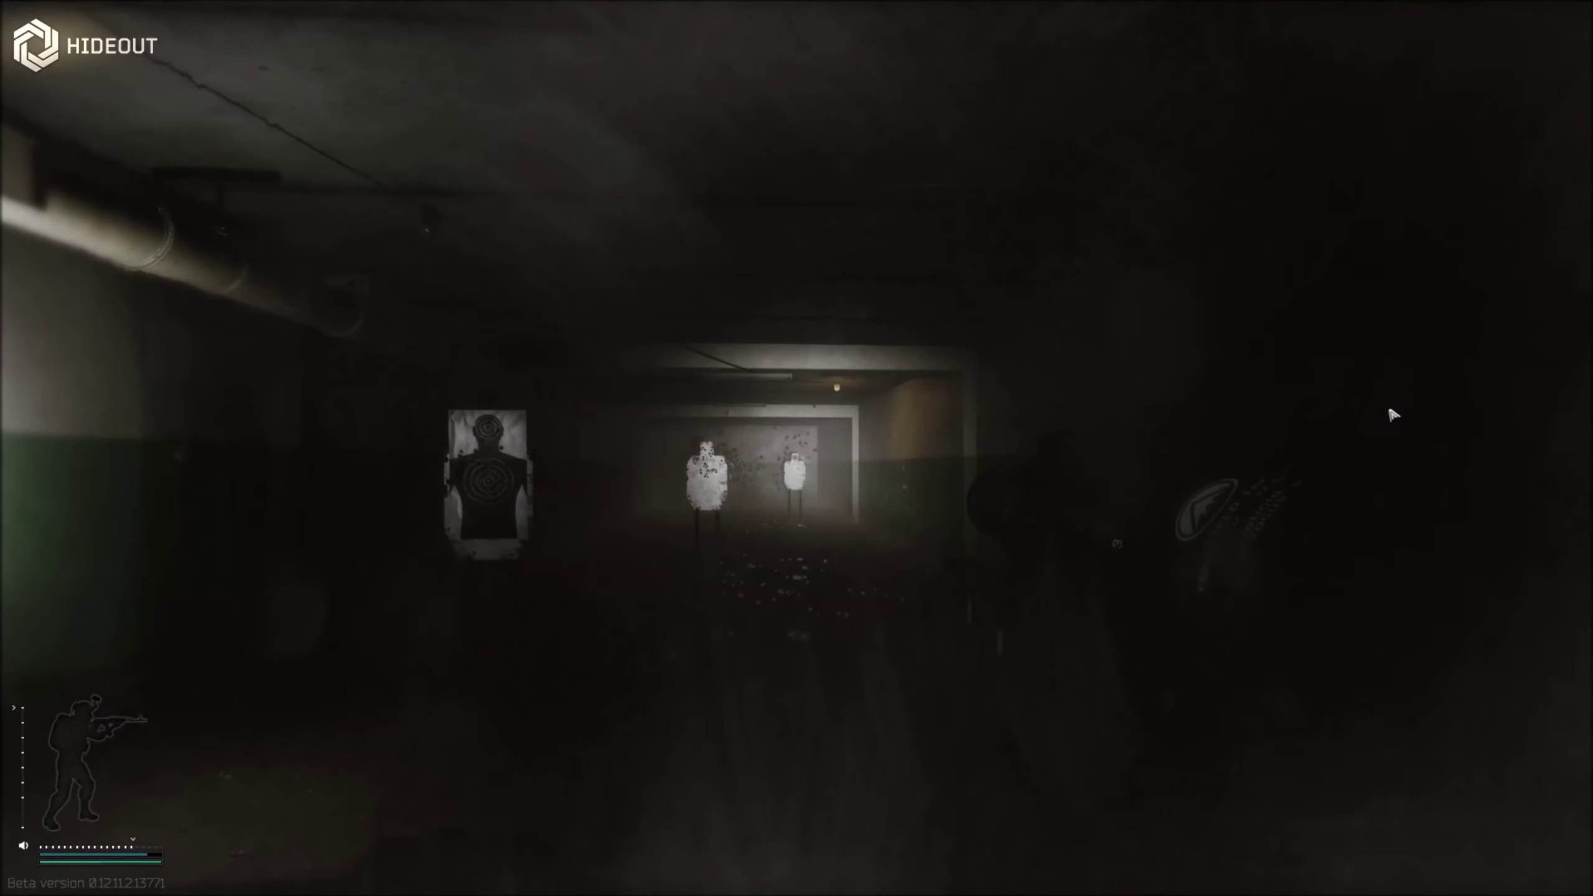